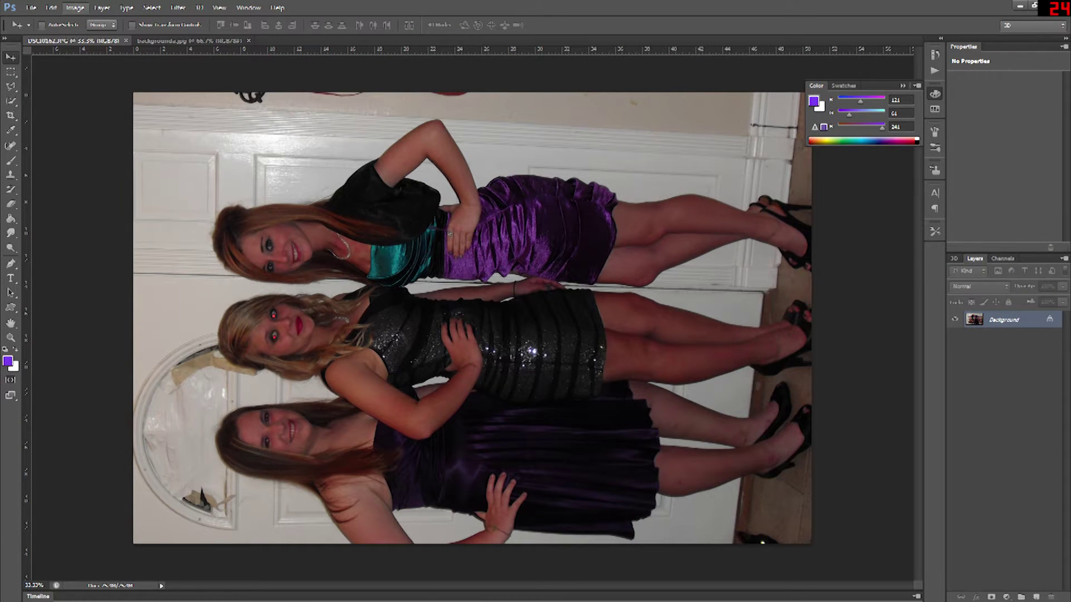
Rotate the sideways photo 90° clockwise so the girls stand upright, and zoom to fit the view
click(75, 8)
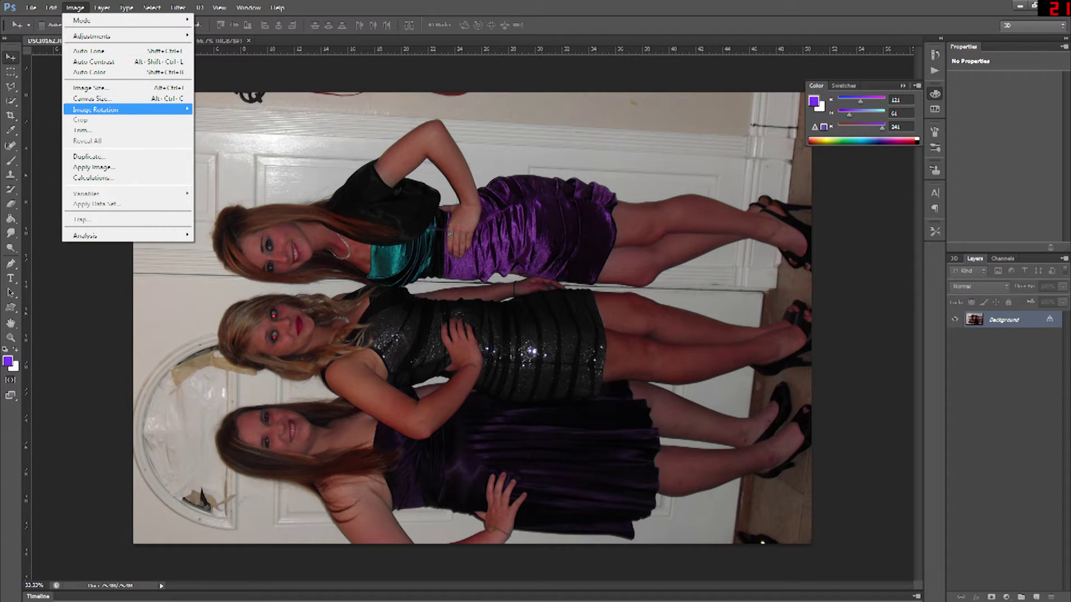
mouse_move(111, 109)
click(215, 120)
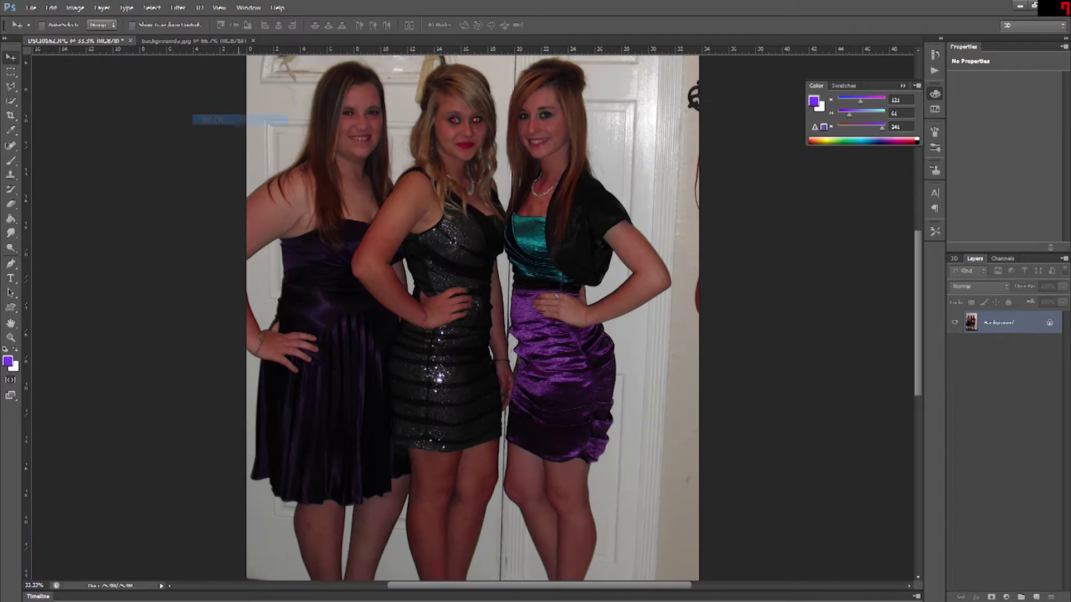
key(ctrl+minus)
key(ctrl+minus)
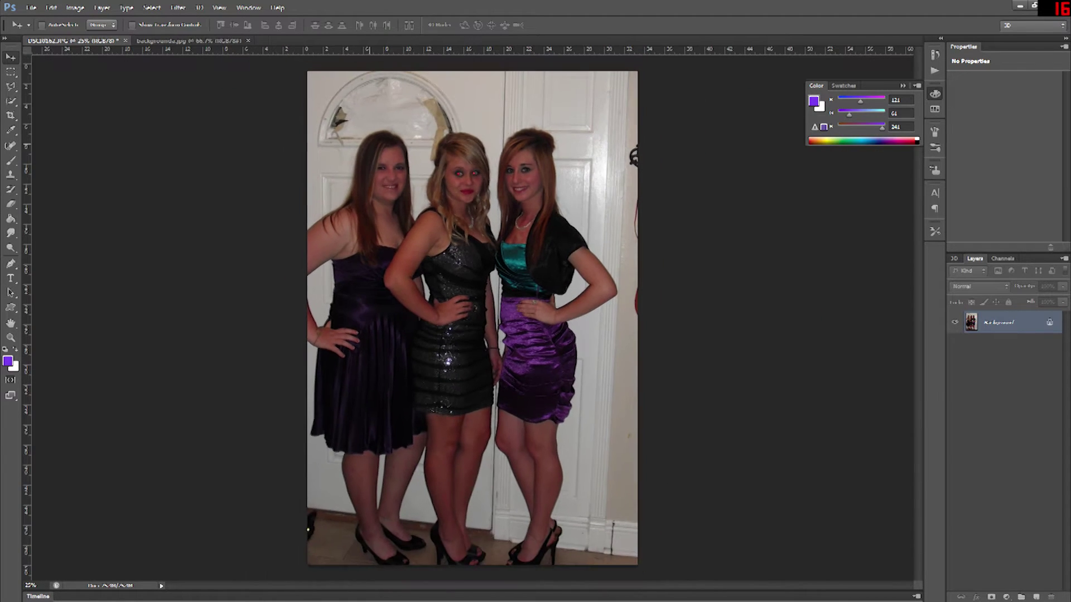
key(ctrl+plus)
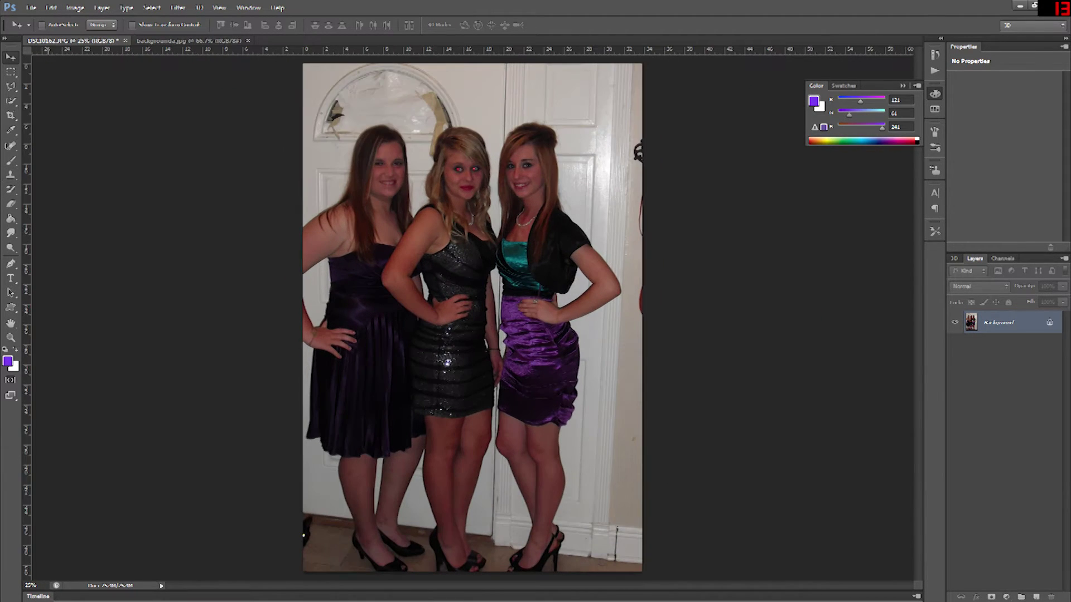
Crop the photo tightly around the right-hand girl in the purple dress
click(10, 115)
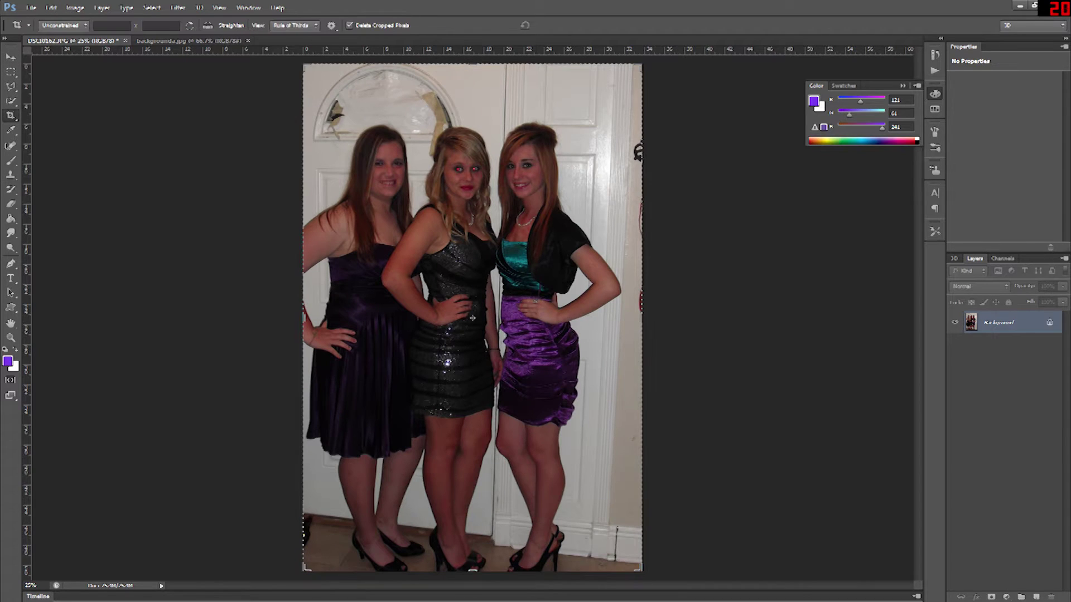
drag(463, 97, 641, 571)
drag(390, 318, 399, 317)
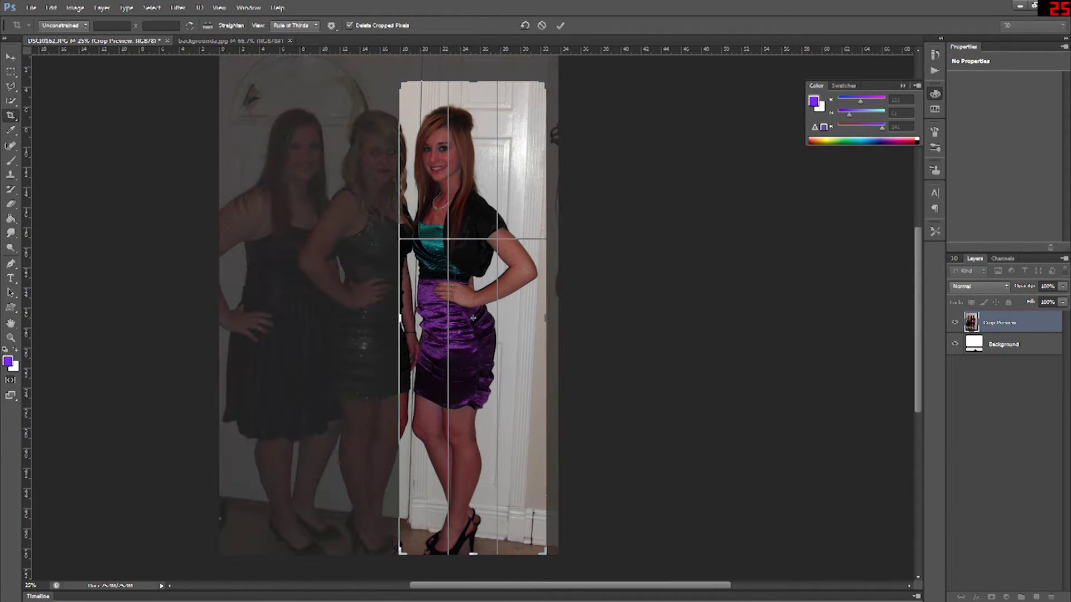
key(Return)
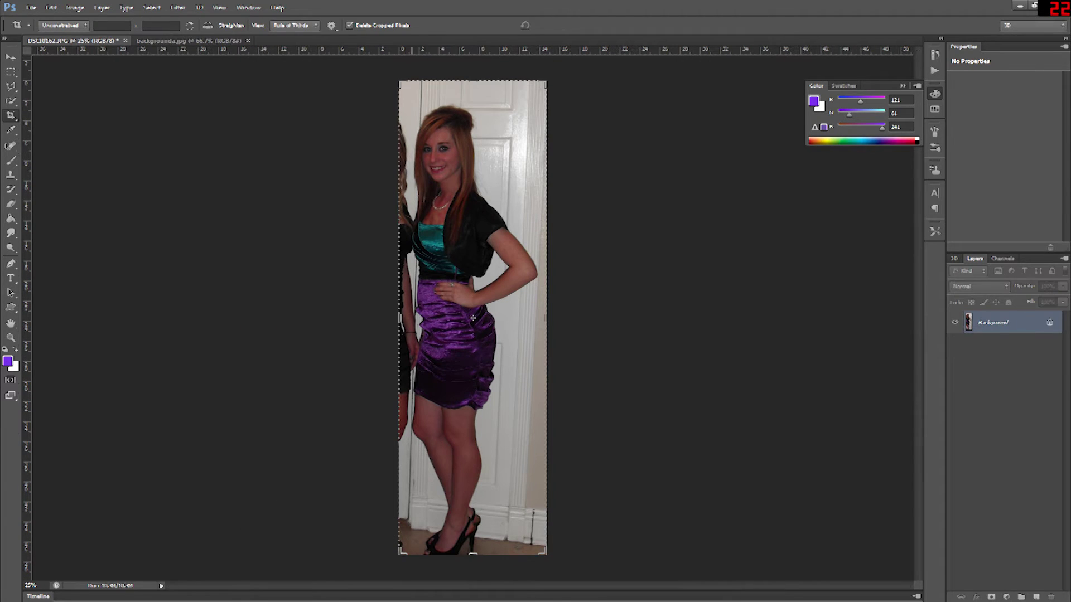
Extend the canvas with blank space to the left and a little above the girl
drag(400, 318, 305, 317)
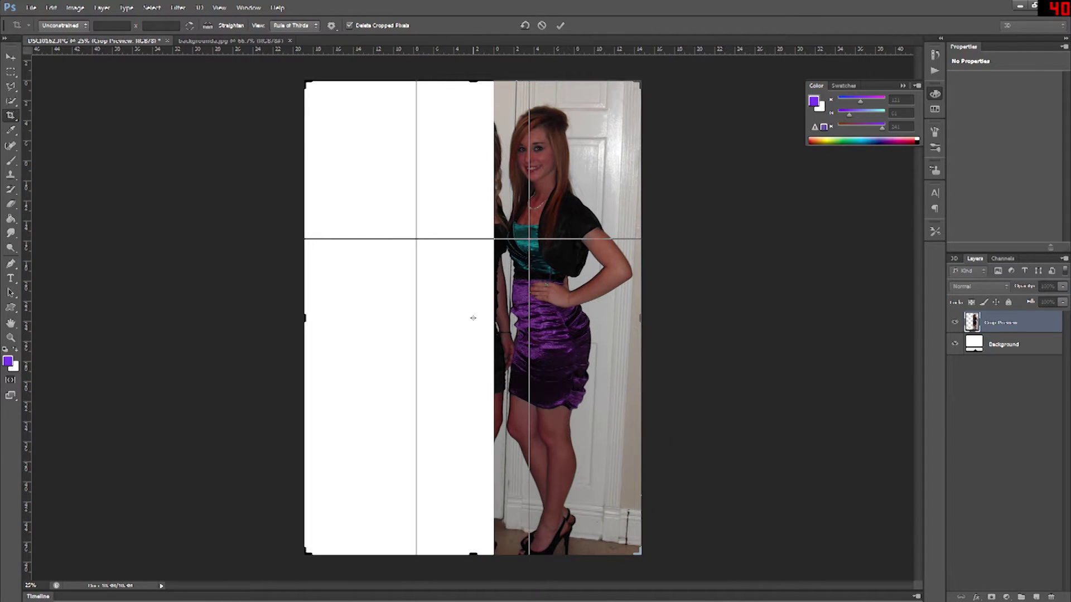
drag(473, 81, 473, 70)
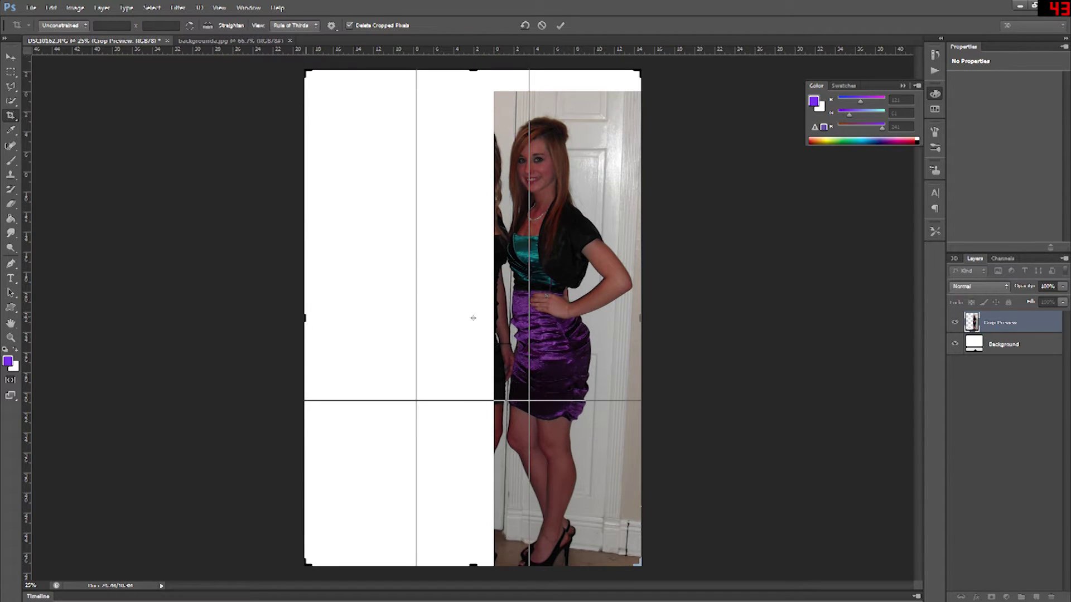
drag(305, 318, 325, 318)
key(Return)
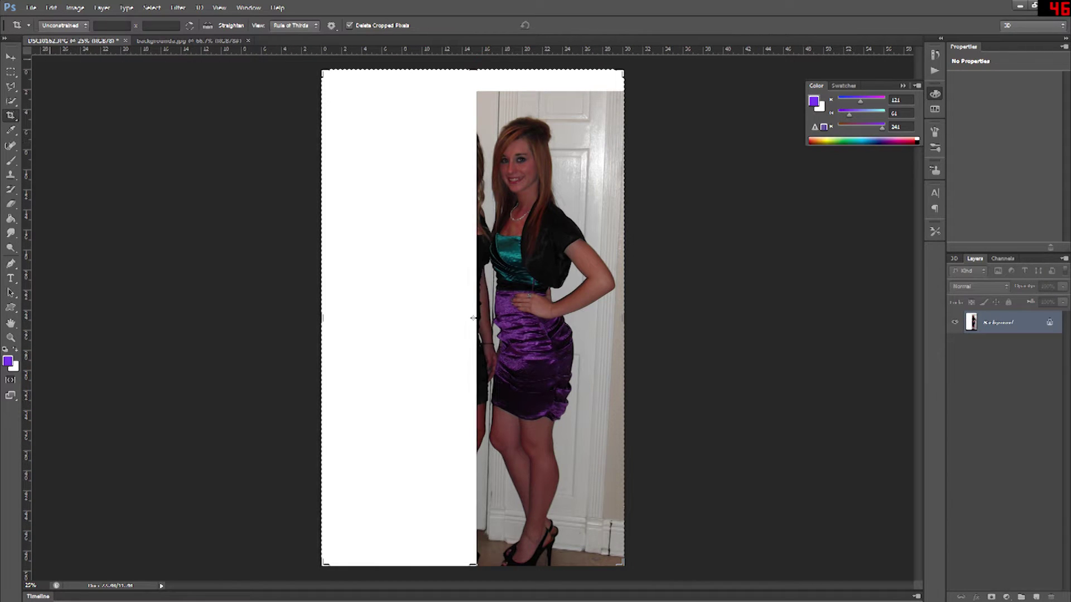
Copy the whole galaxy image from backgrounds.jpg and paste it into the girl's photo
click(189, 41)
key(m)
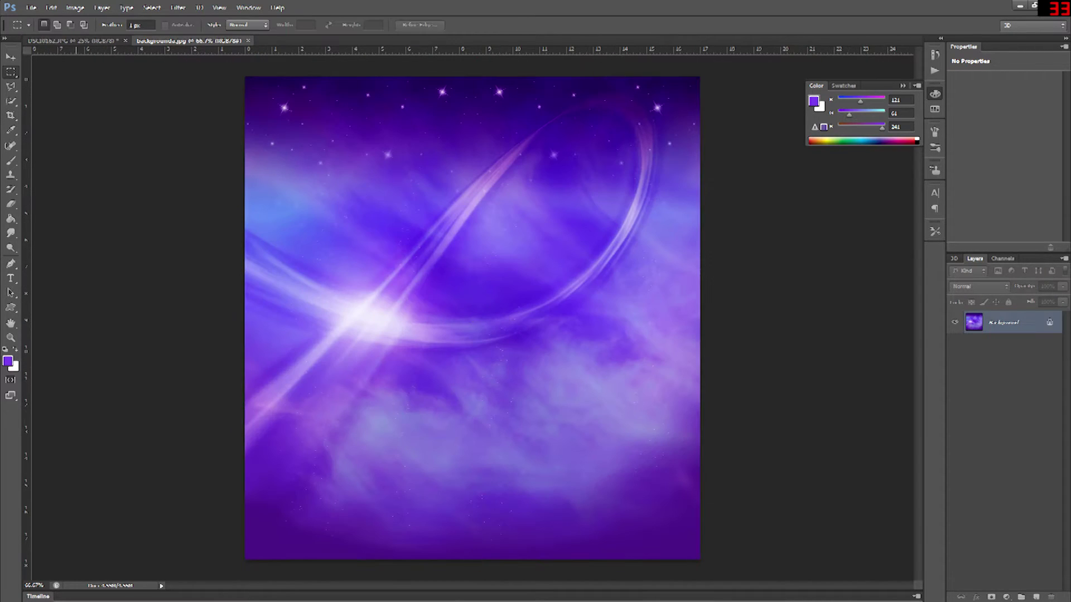
drag(237, 56, 820, 583)
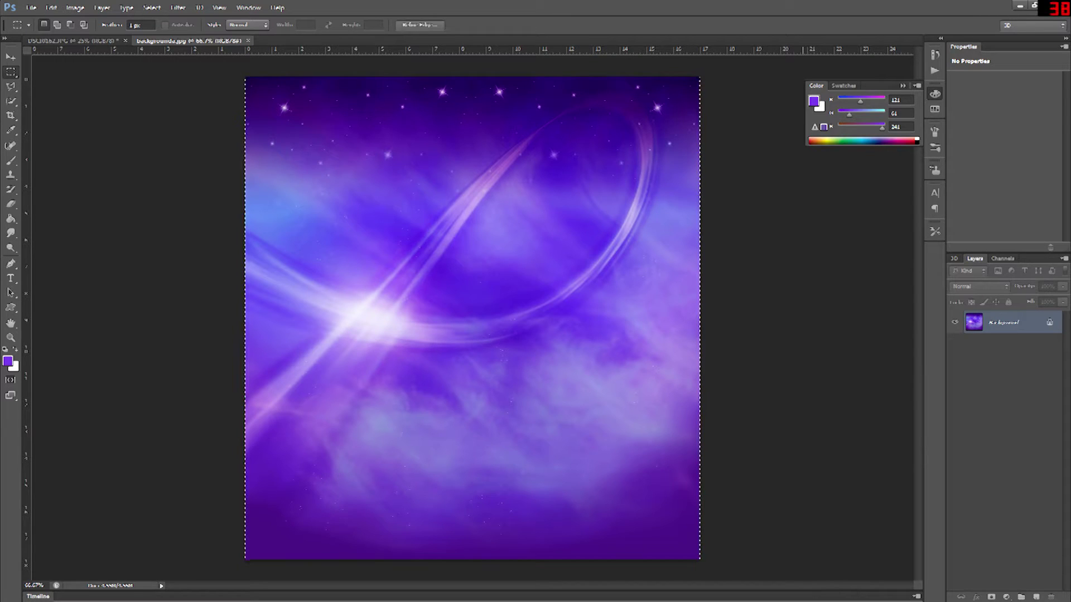
key(ctrl+c)
click(73, 40)
key(ctrl+v)
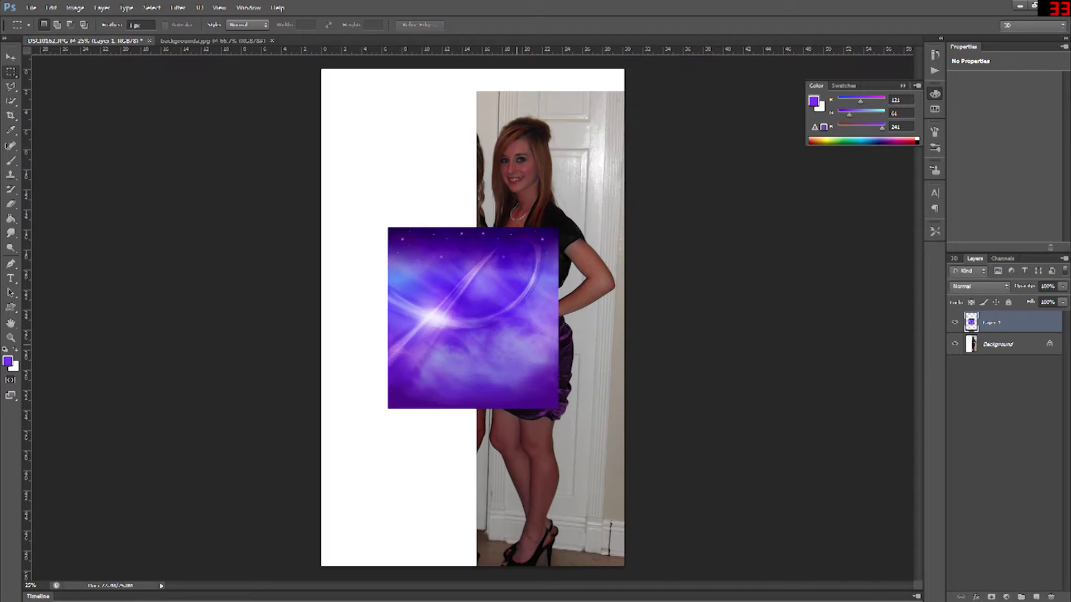
Scale the galaxy layer to cover the canvas, align it flush left, and hide it
key(ctrl+t)
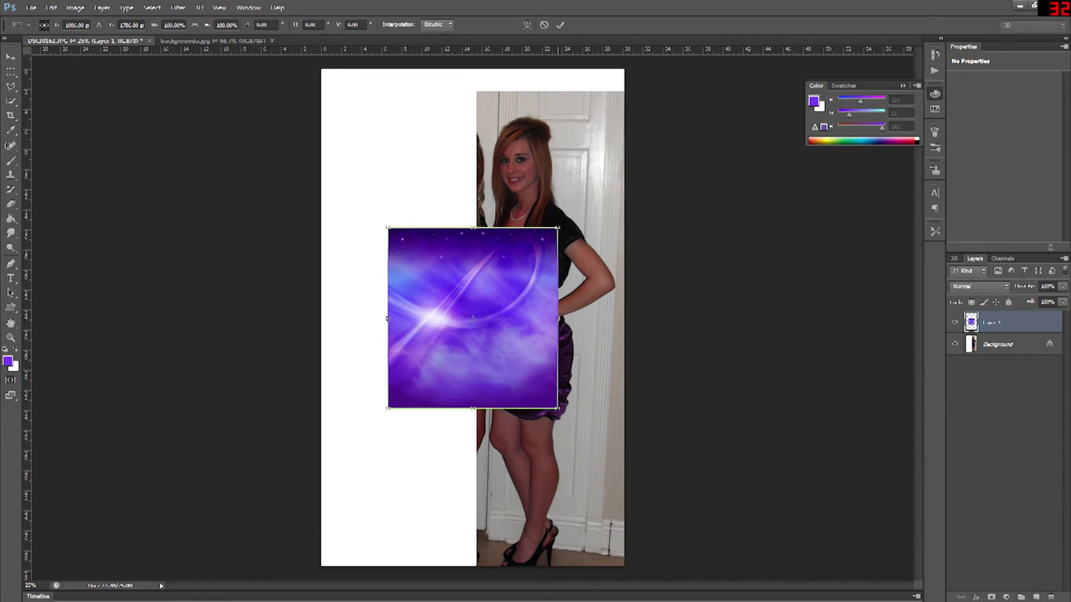
drag(557, 228, 712, 70)
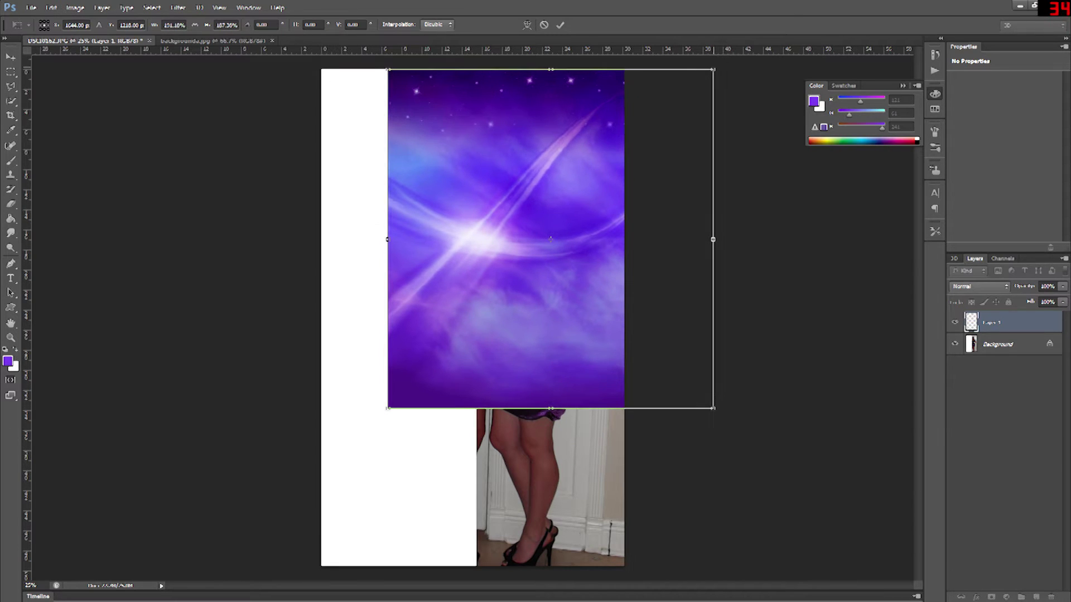
drag(387, 409, 363, 566)
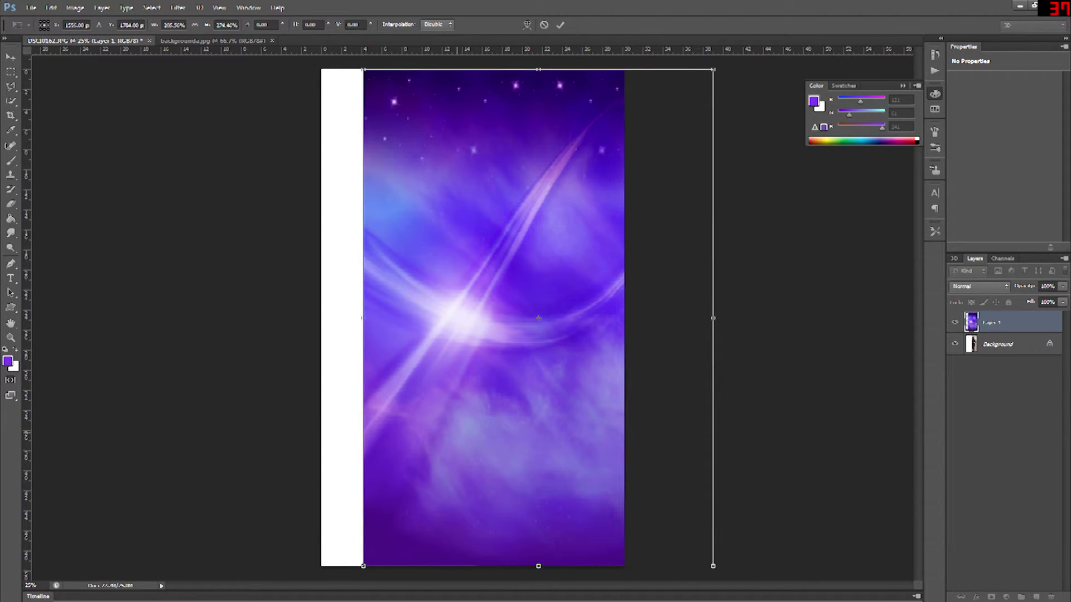
key(Return)
key(m)
key(v)
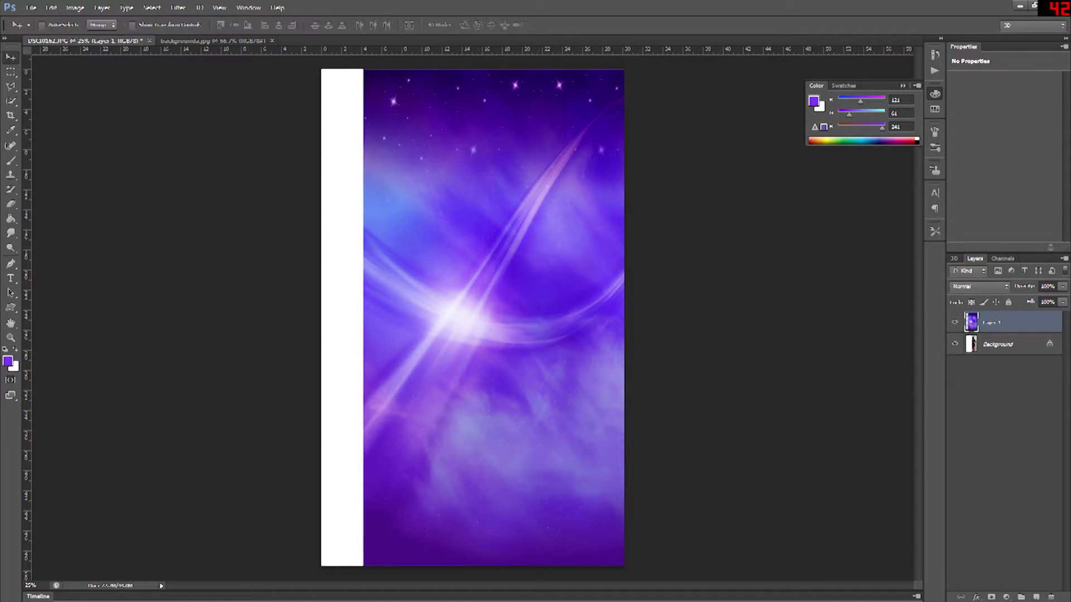
drag(473, 182, 433, 181)
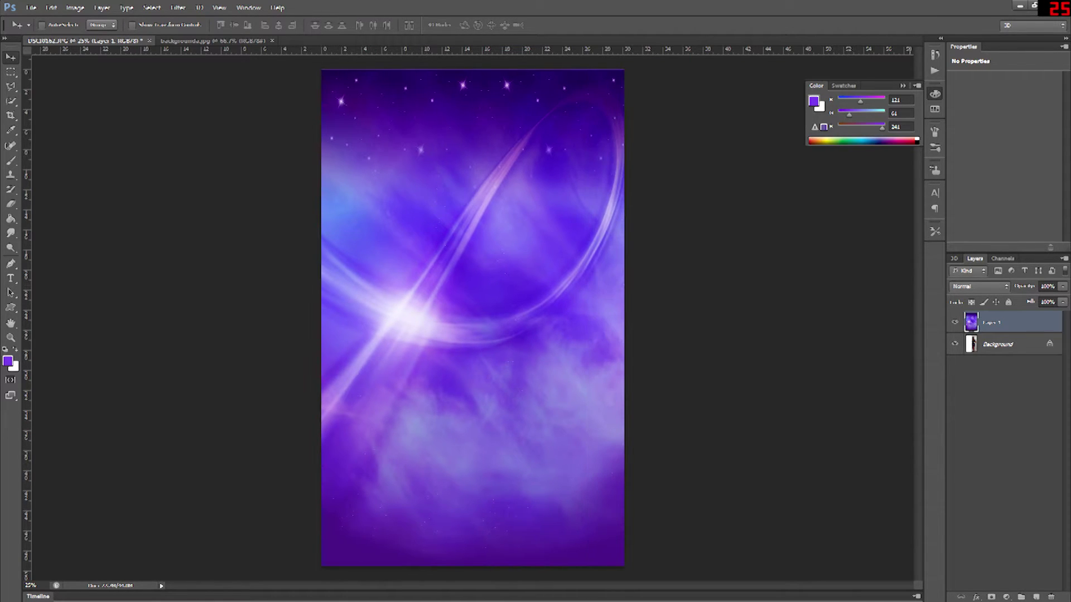
click(955, 322)
Duplicate the photo as Background copy, place the visible galaxy layer beneath it, and activate the copy
right_click(999, 344)
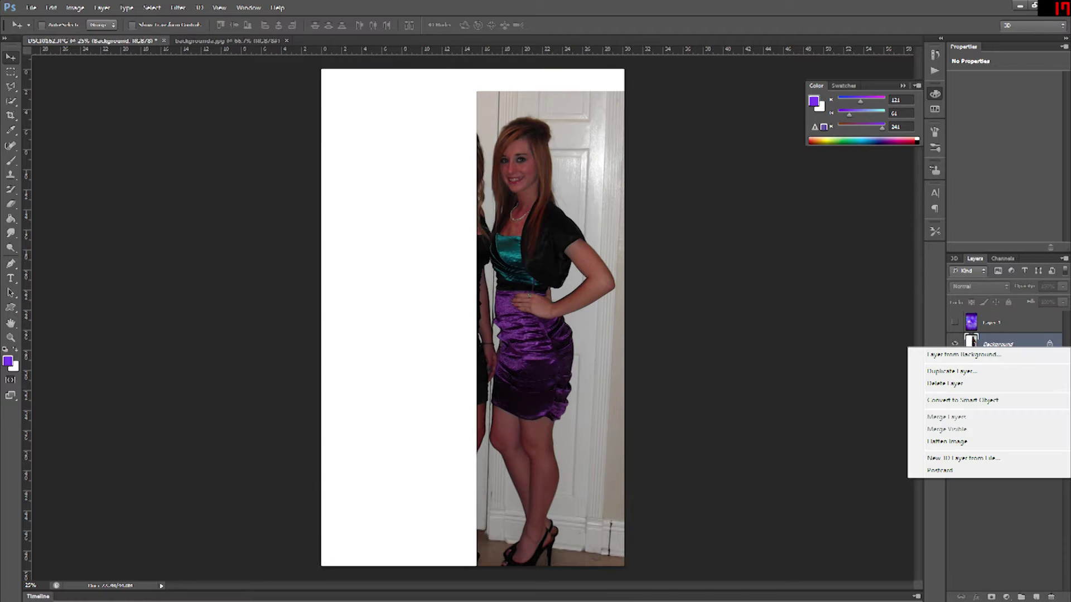
click(951, 371)
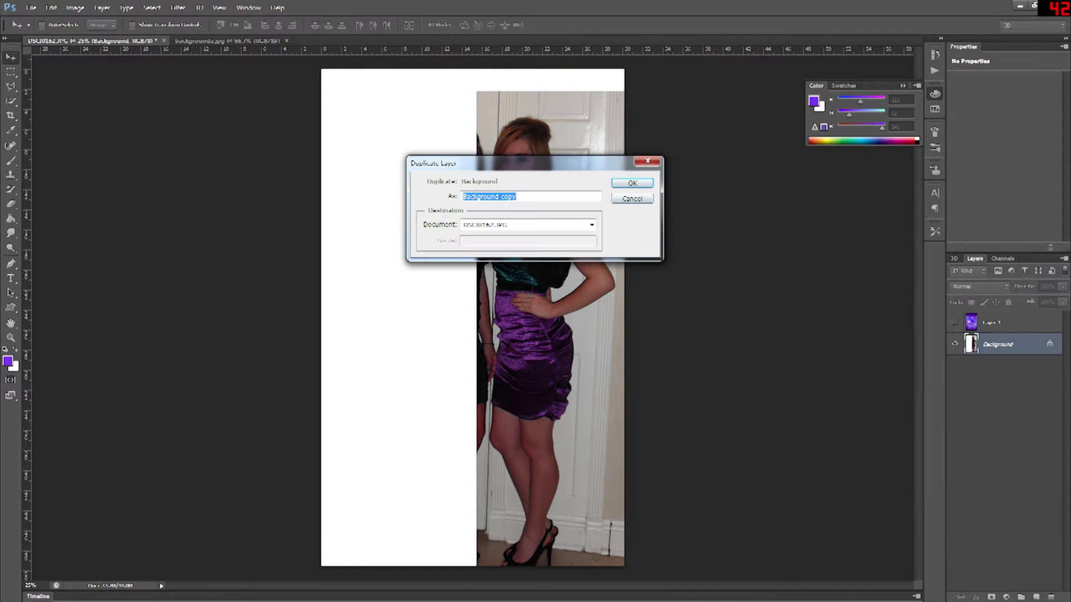
key(Return)
drag(992, 322, 991, 356)
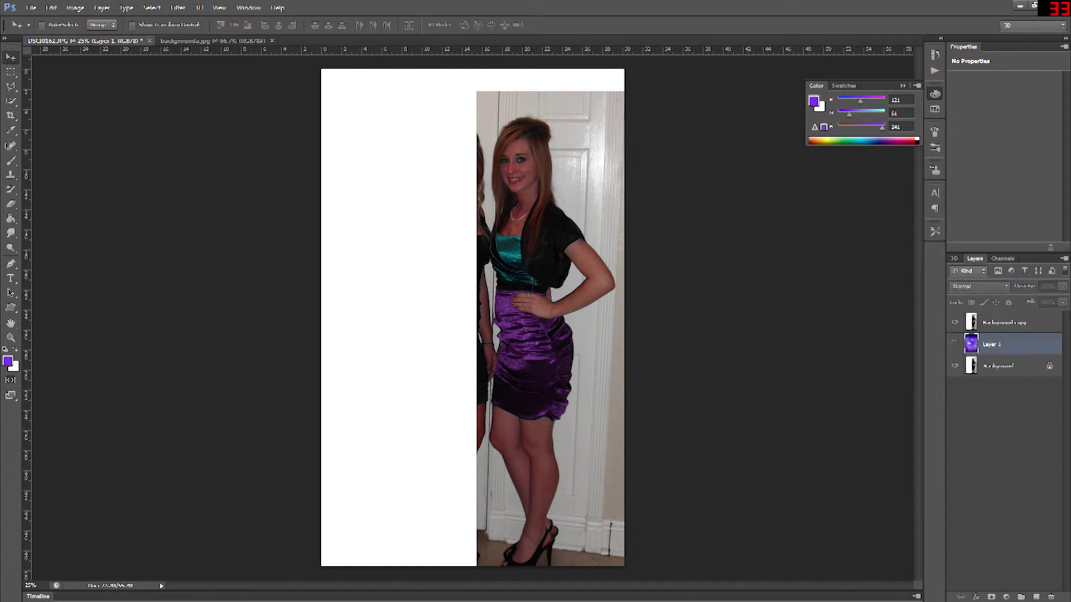
click(955, 345)
click(1004, 322)
Select the blank white strip on the left and delete it to reveal the galaxy
key(w)
click(399, 318)
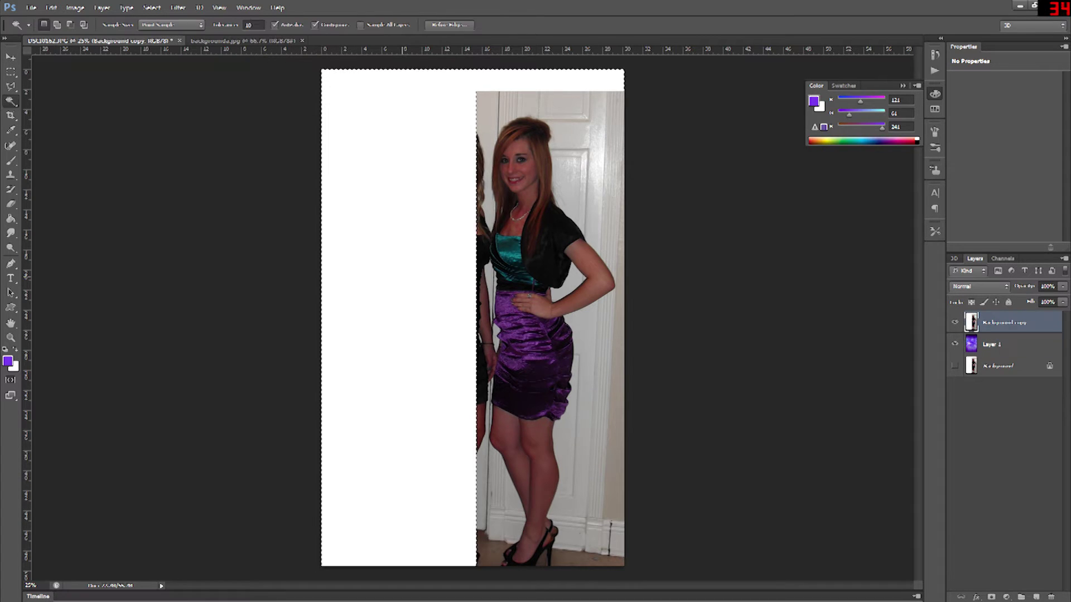
key(Delete)
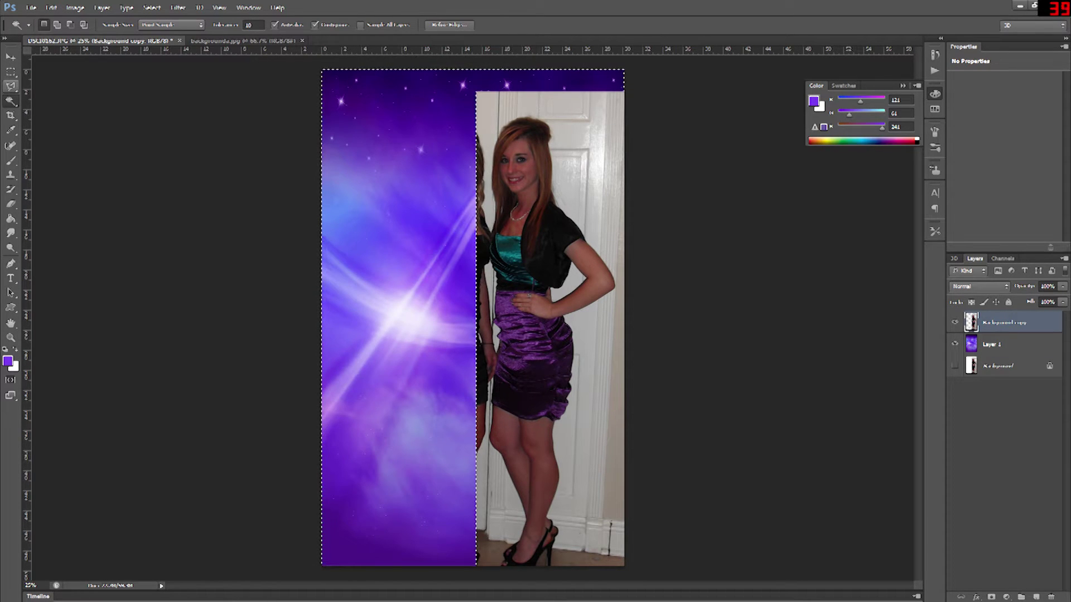
Switch to the Quick Selection Tool and clear any existing selection
right_click(11, 101)
click(56, 99)
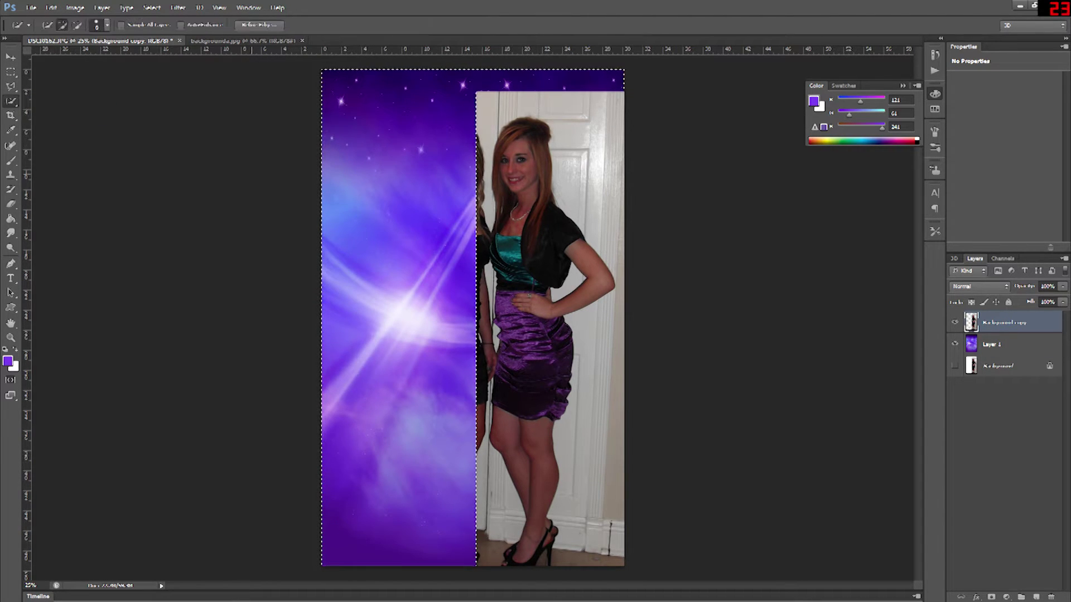
key(m)
key(ctrl+d)
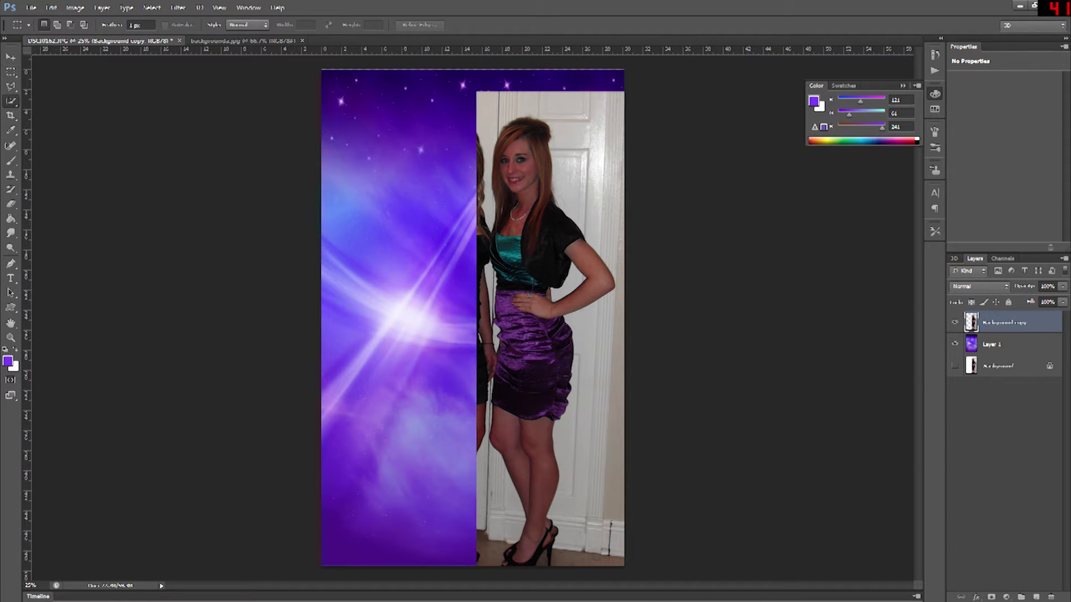
key(w)
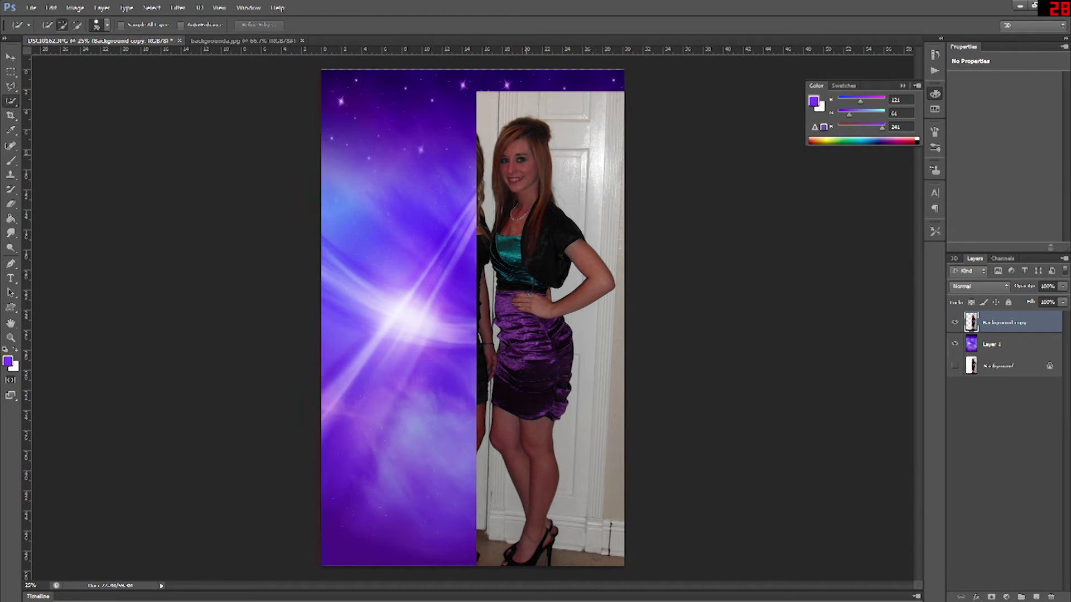
Paint a quick selection over the girl from her hair through the purple skirt down to her feet
mouse_move(497, 145)
mouse_down()
mouse_move(549, 157)
mouse_move(563, 218)
mouse_move(479, 224)
mouse_move(569, 223)
mouse_up()
drag(519, 304, 538, 323)
drag(524, 390, 528, 560)
key(ctrl+plus)
key(ctrl+plus)
key(ctrl+plus)
scroll(474, 318, up, 10)
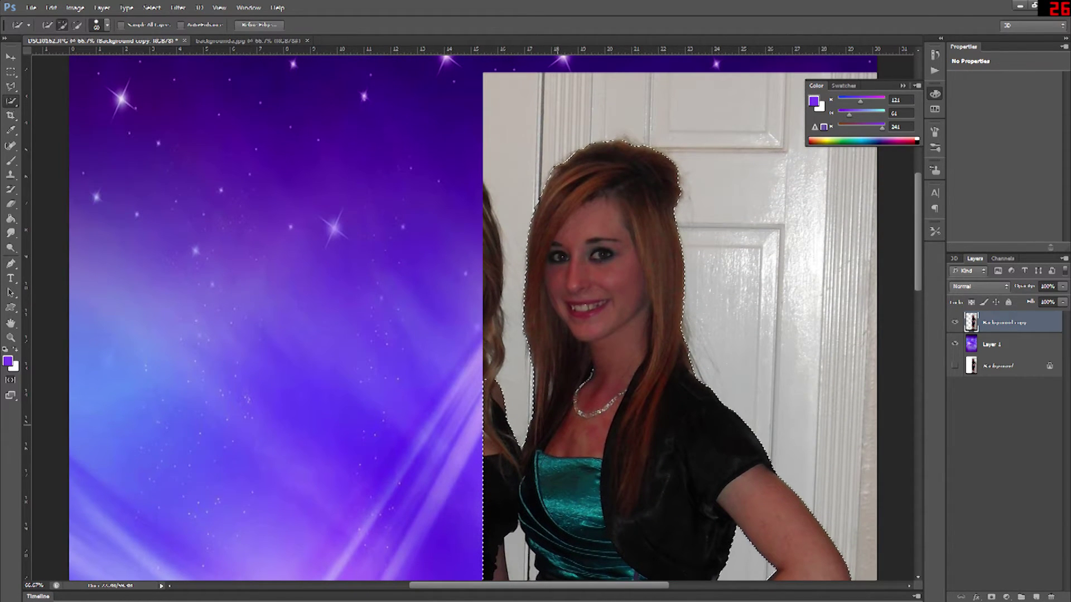
Subtract the neighbour's dark sleeve and the wall gap by her wrist from the selection
key(alt)
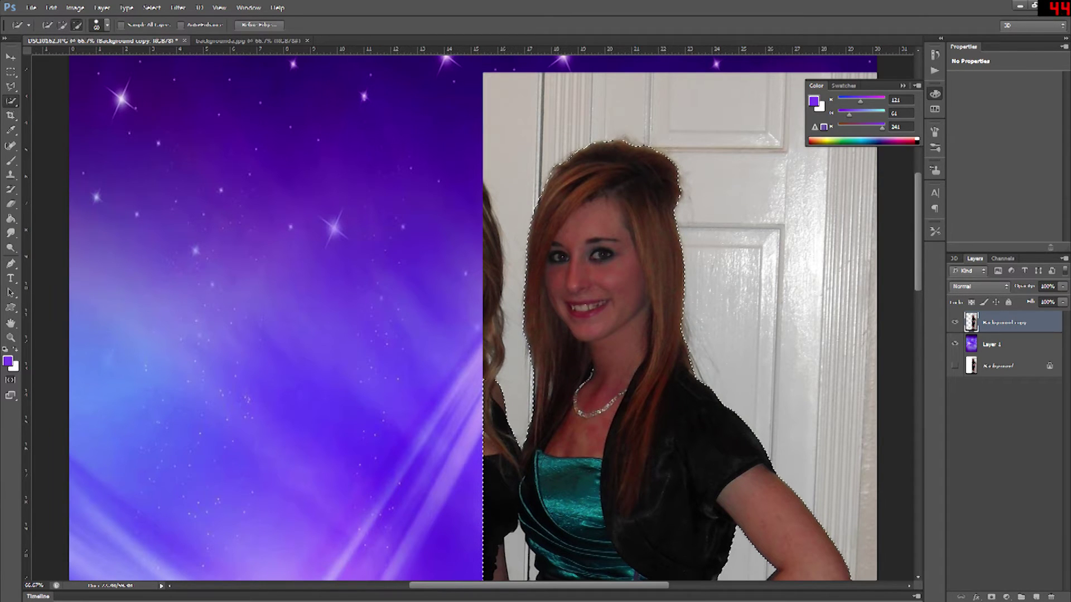
key(ctrl+plus)
scroll(474, 317, down, 5)
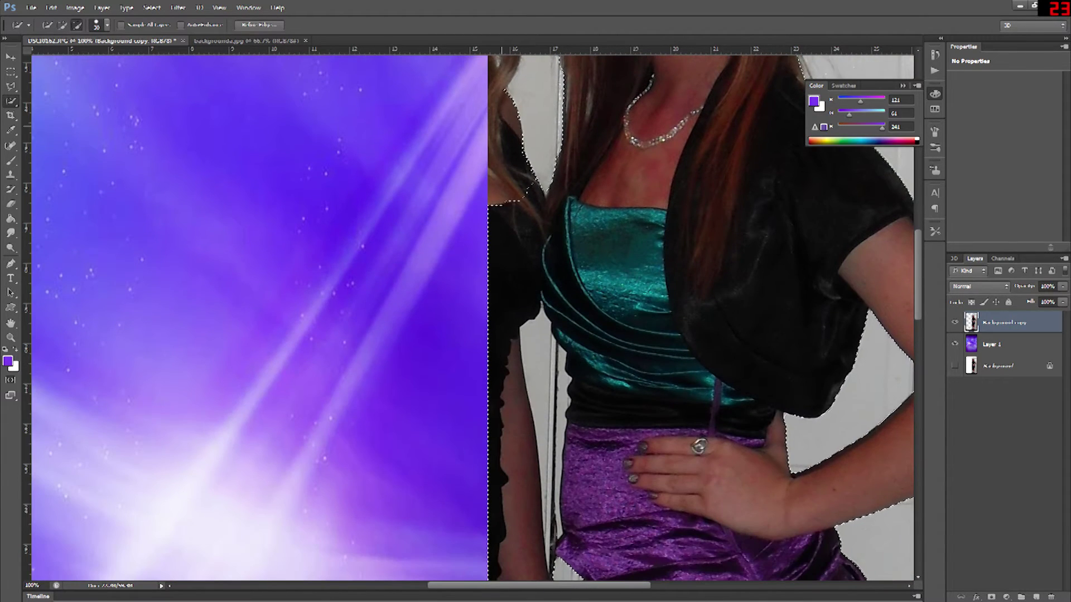
drag(516, 234, 505, 368)
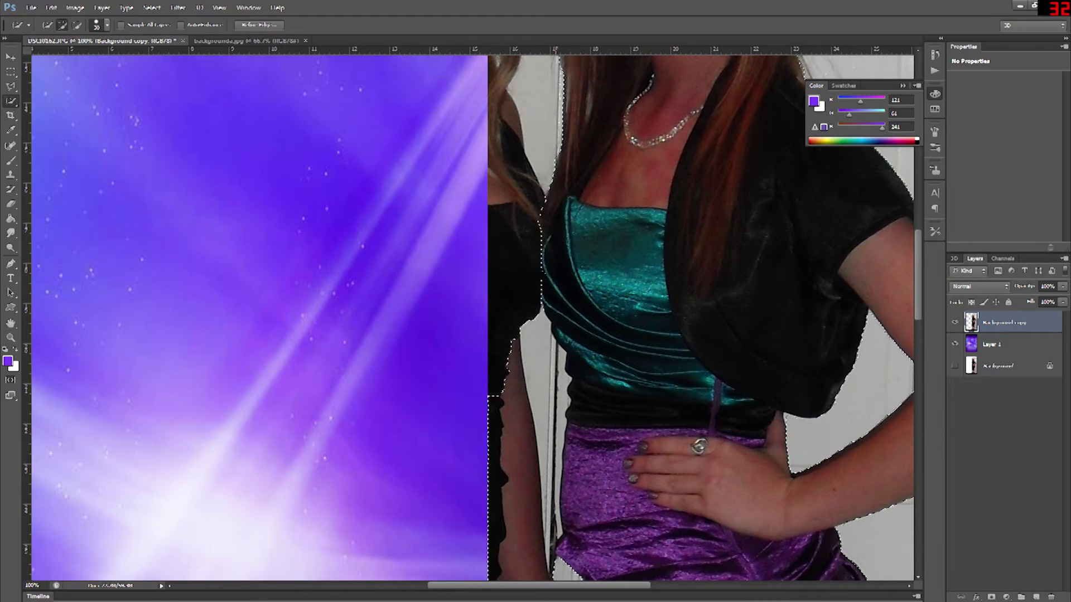
scroll(474, 318, down, 1)
scroll(474, 318, down, 8)
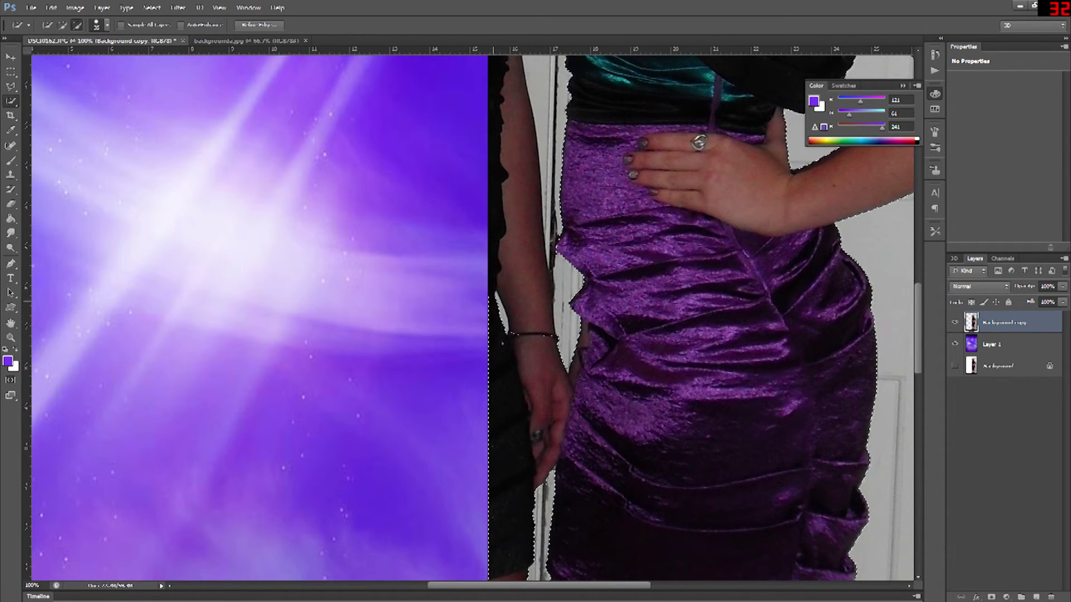
drag(577, 340, 566, 424)
Pan around to check the selection, then open Refine Edge with Ctrl+Alt+R
scroll(474, 317, down, 8)
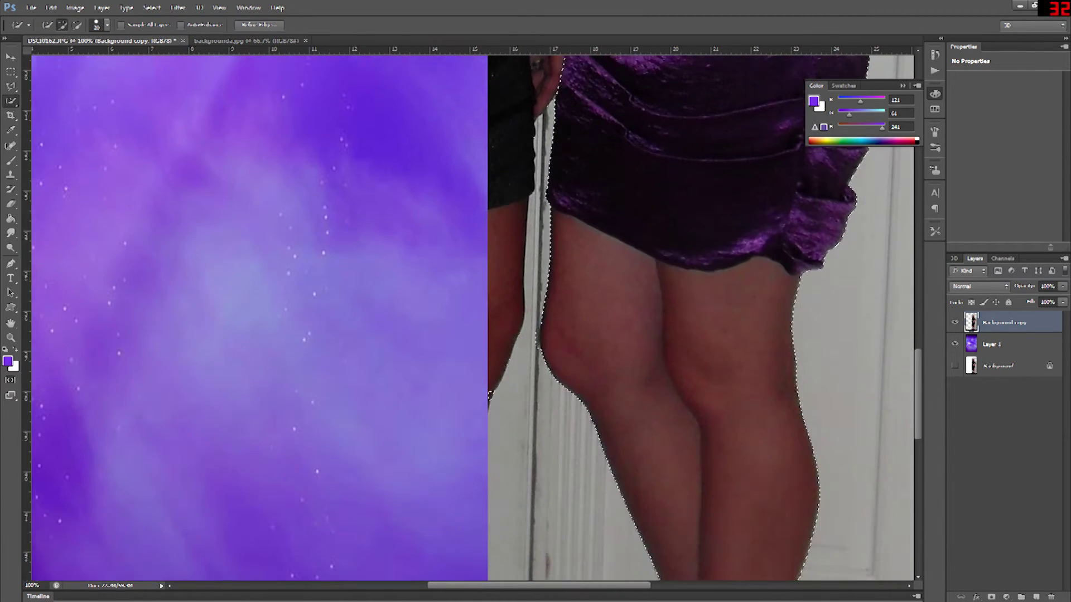
scroll(526, 318, down, 1)
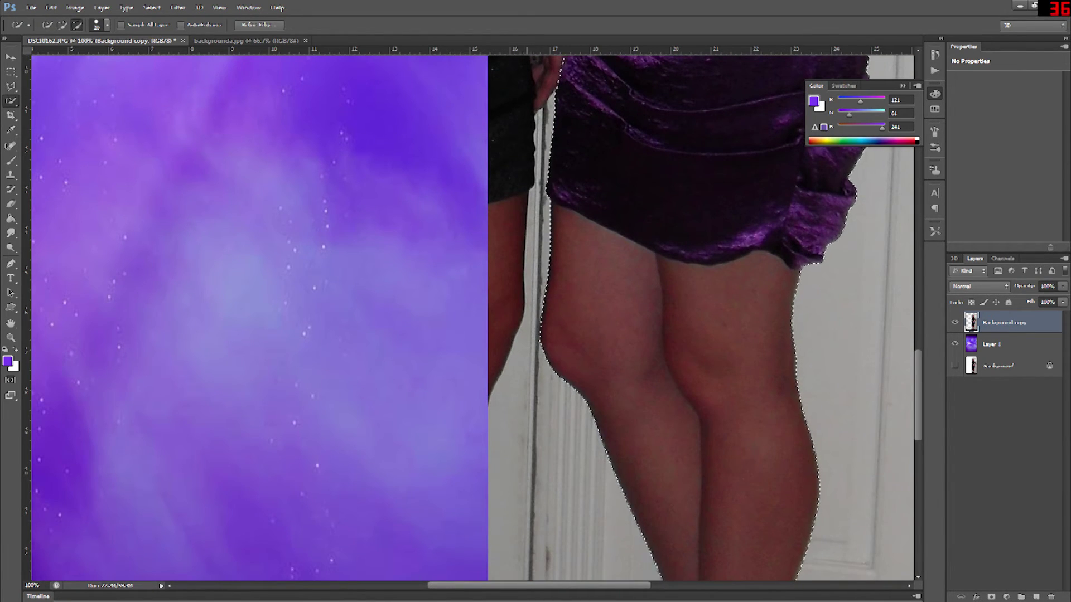
scroll(526, 318, down, 10)
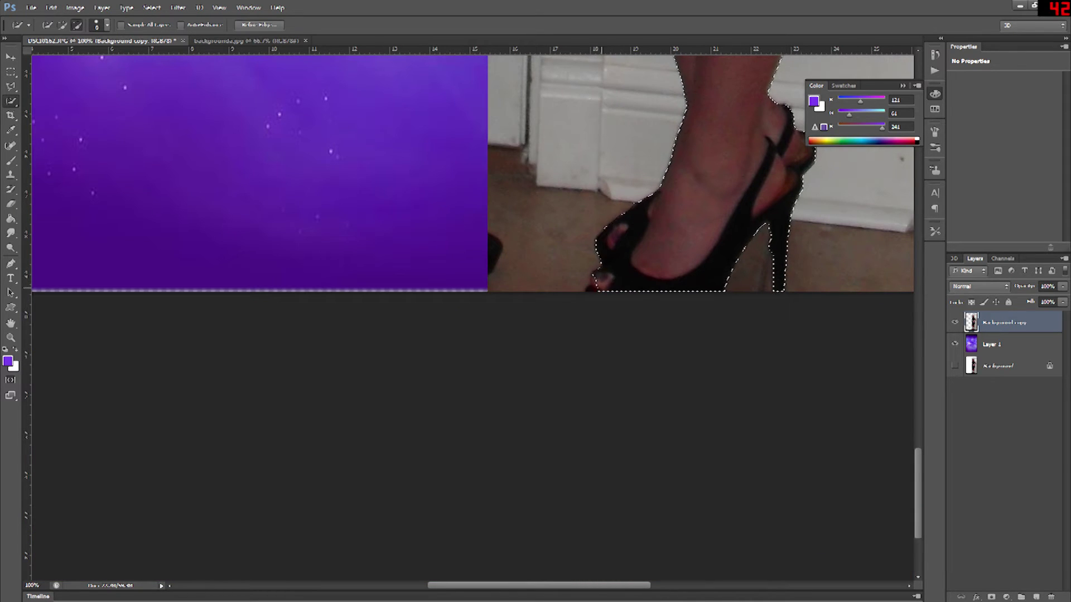
scroll(527, 318, up, 15)
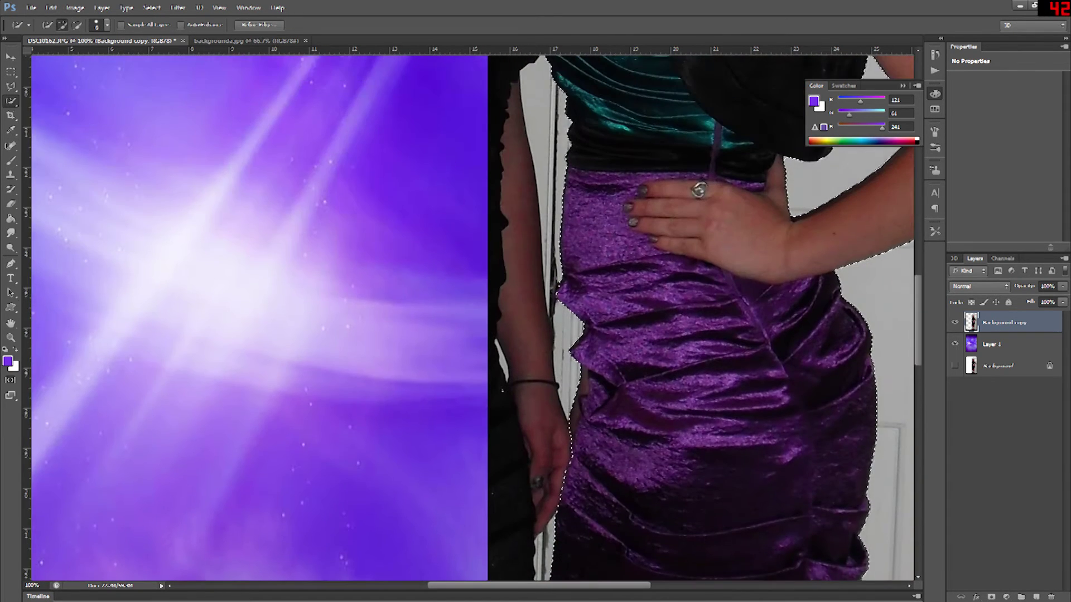
scroll(527, 318, right, 5)
scroll(527, 318, up, 5)
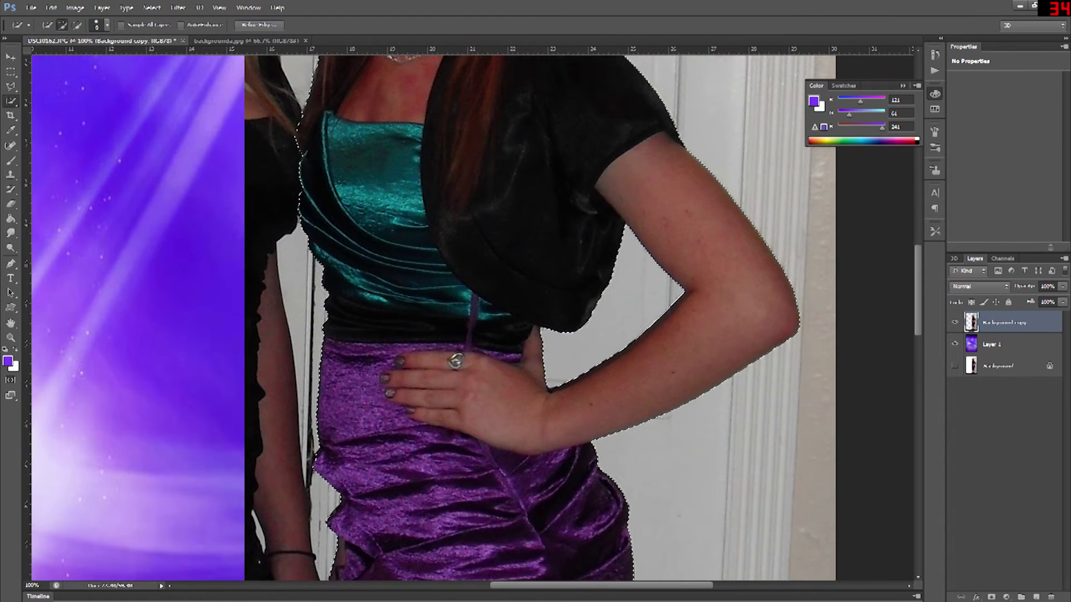
scroll(526, 318, up, 10)
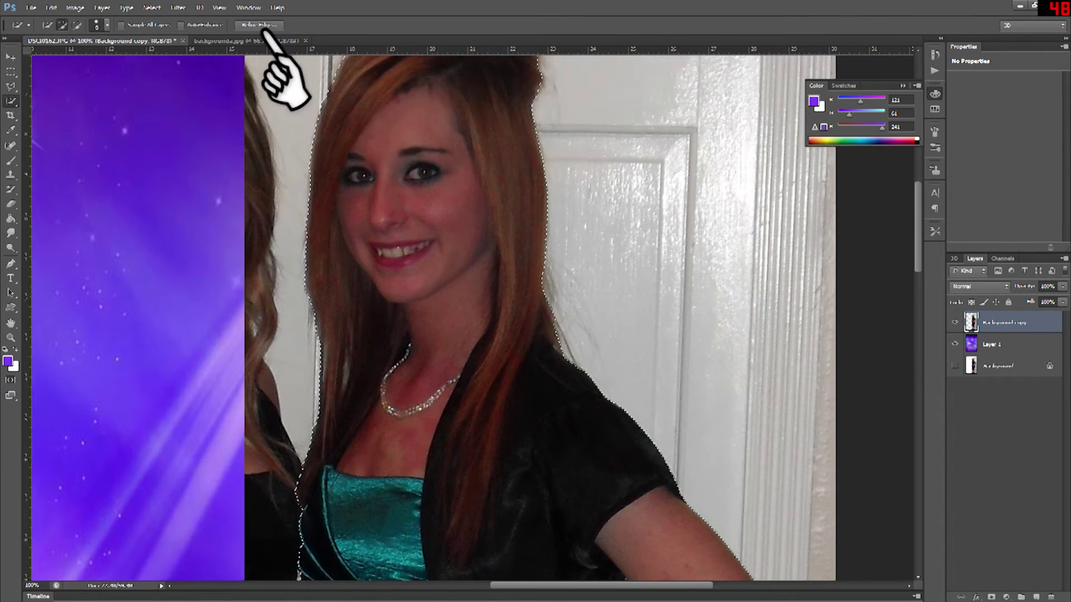
scroll(527, 317, up, 4)
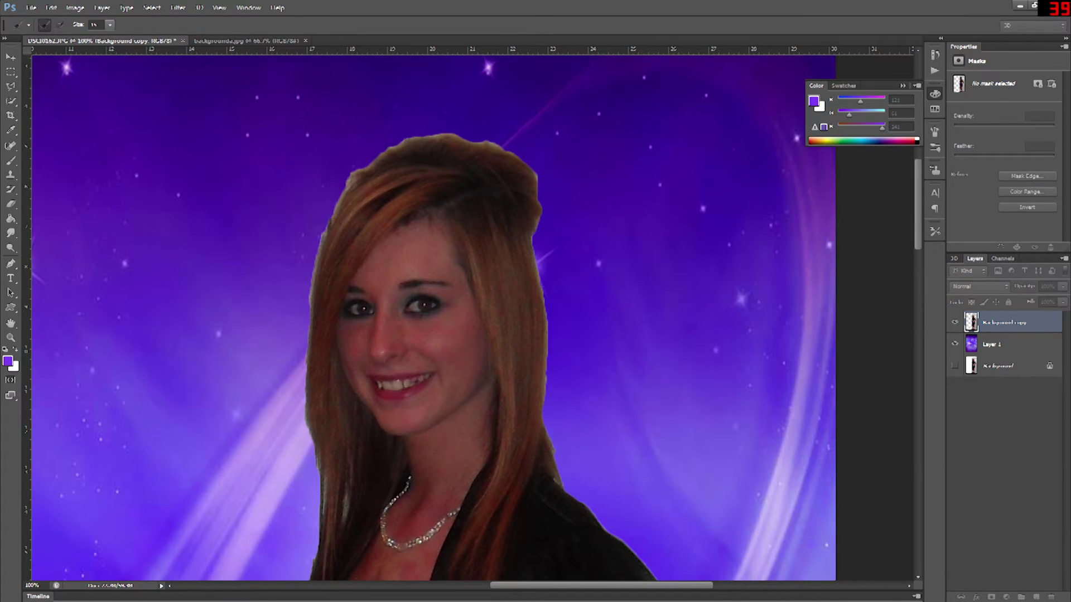
key(ctrl+alt+r)
Preview the selection in Marching Ants, Overlay, Black, White, Black & White and Reveal modes, settling on On Layers
drag(725, 187, 953, 246)
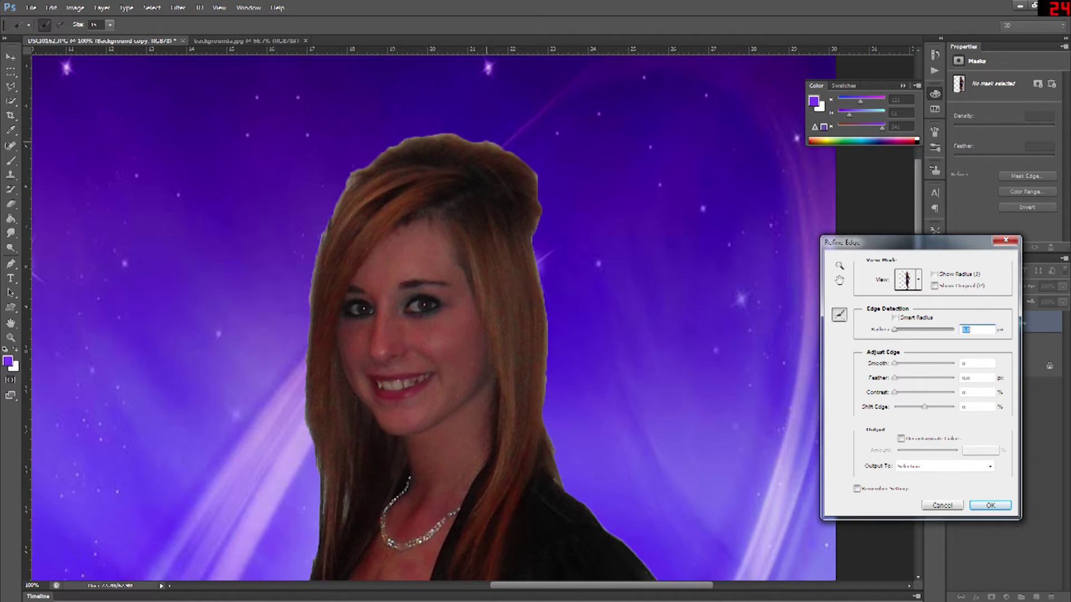
click(908, 279)
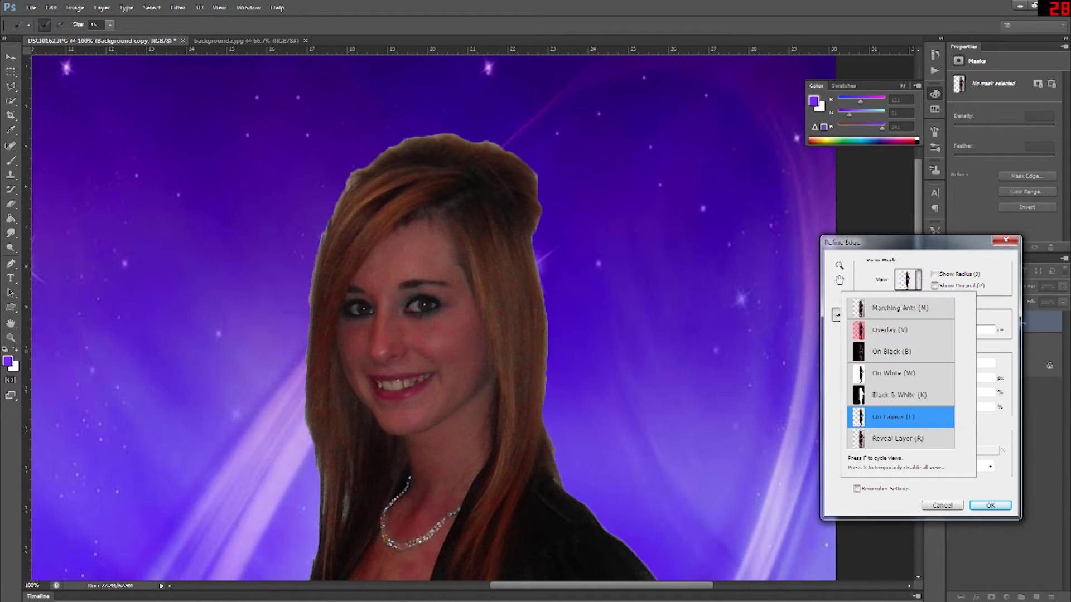
key(m)
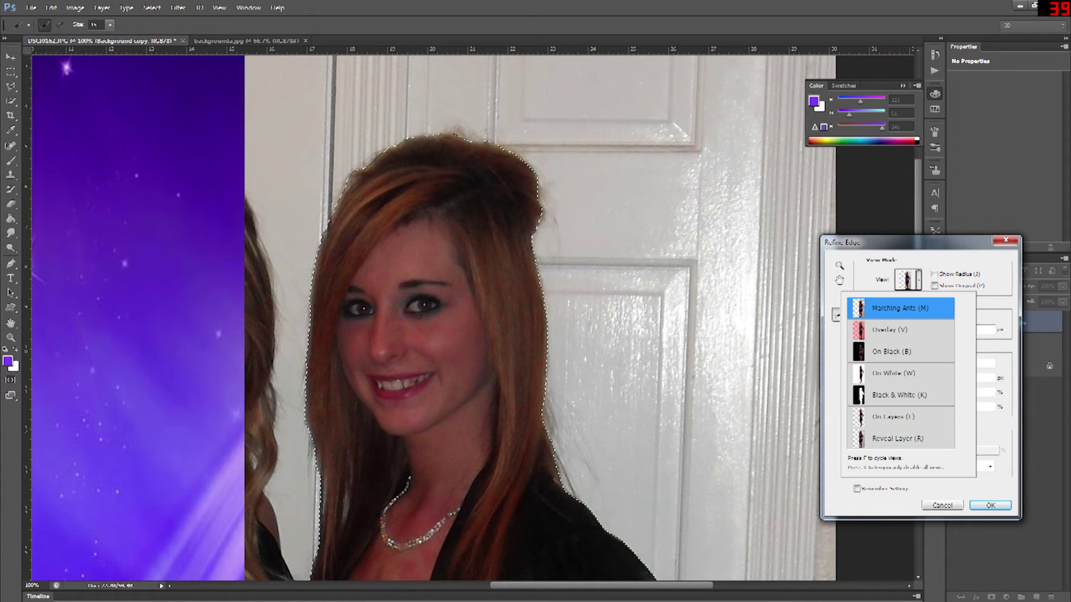
key(v)
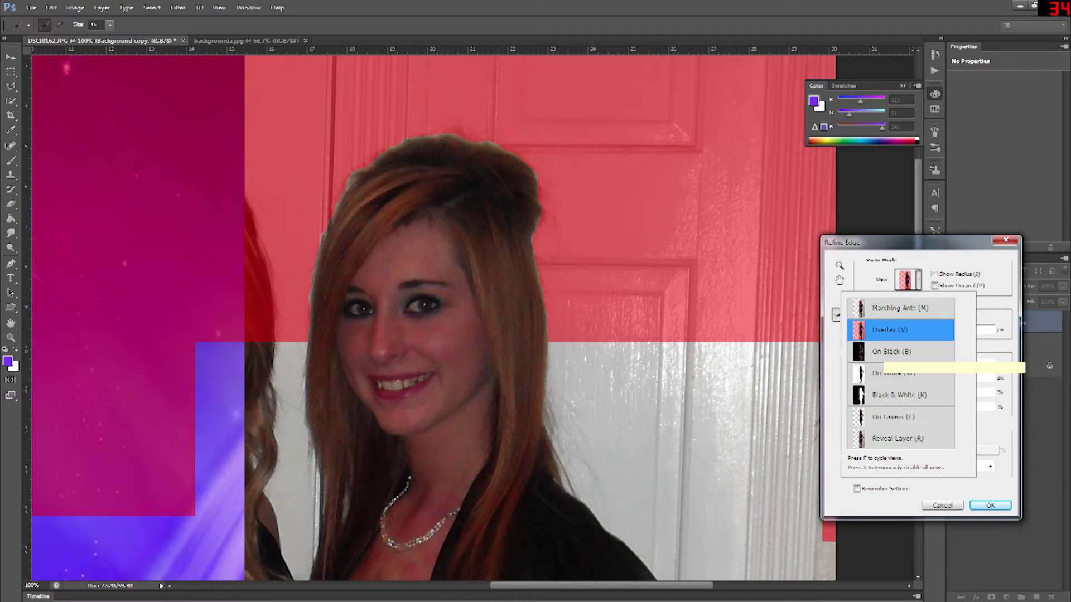
key(b)
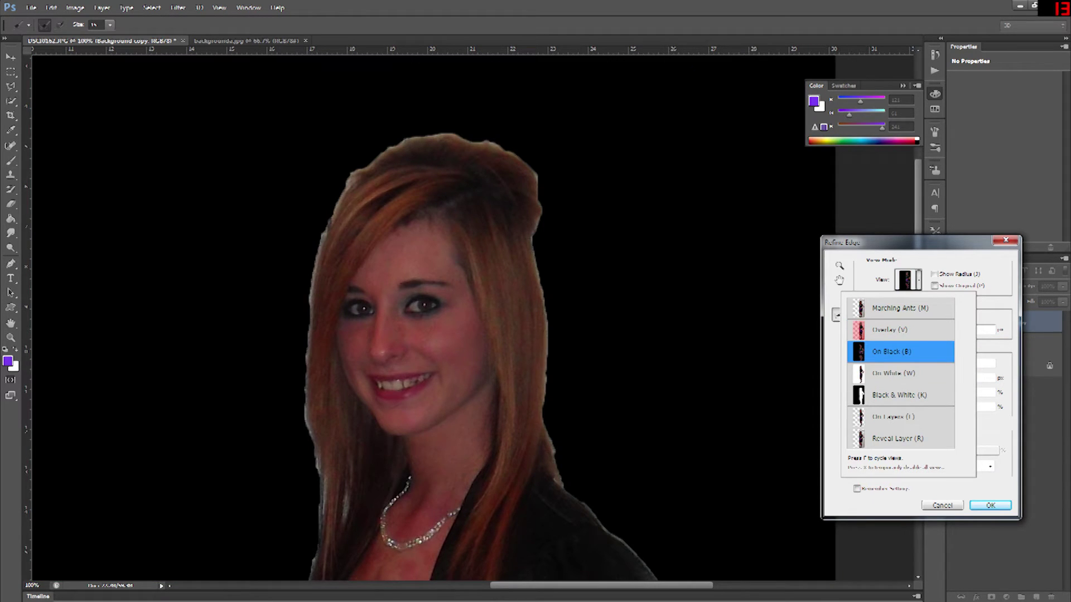
key(w)
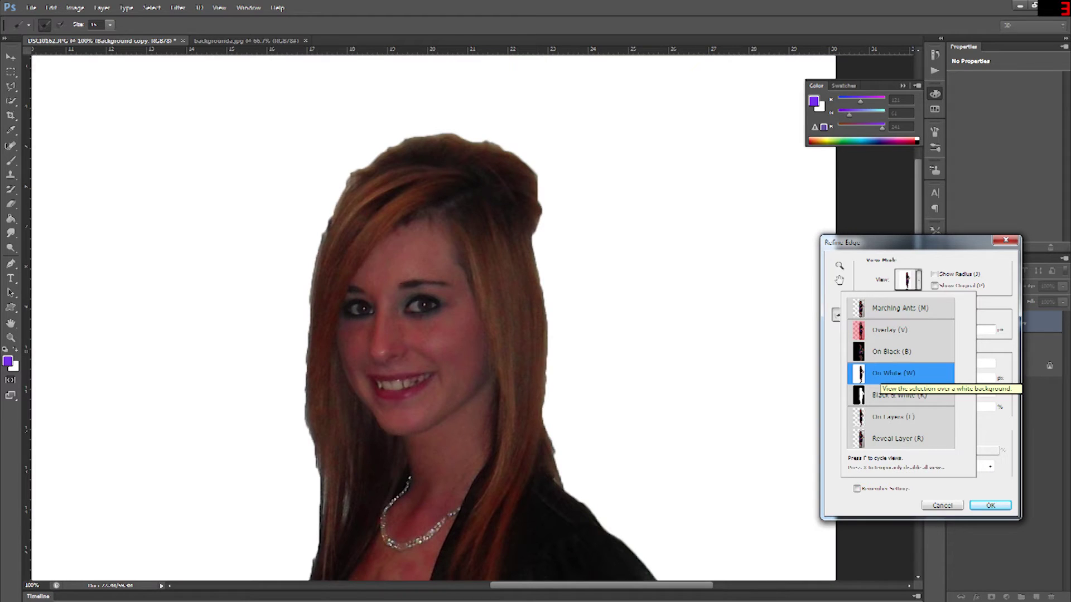
key(k)
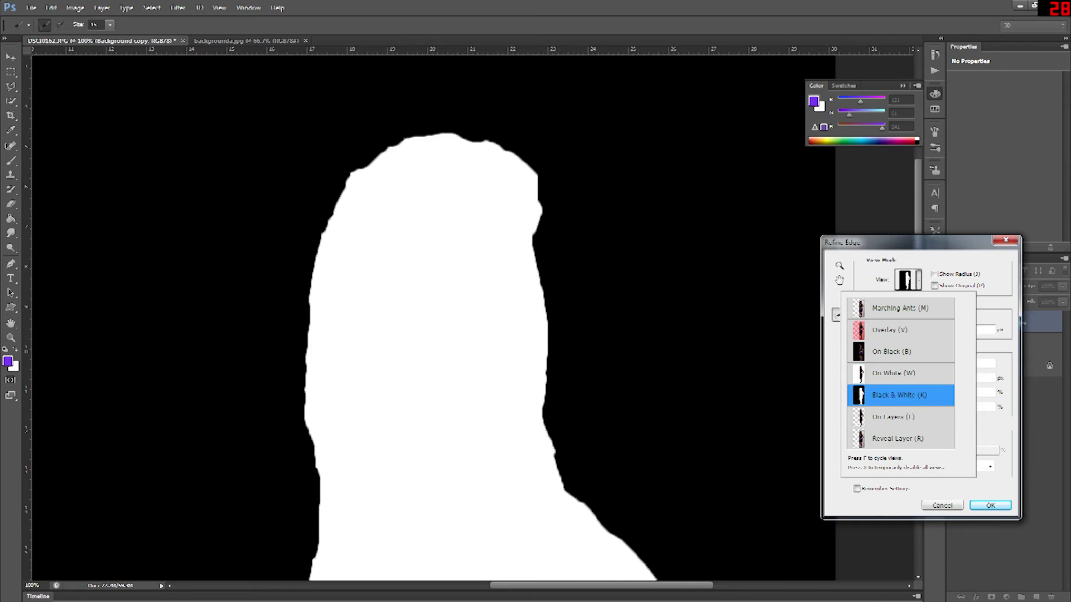
key(l)
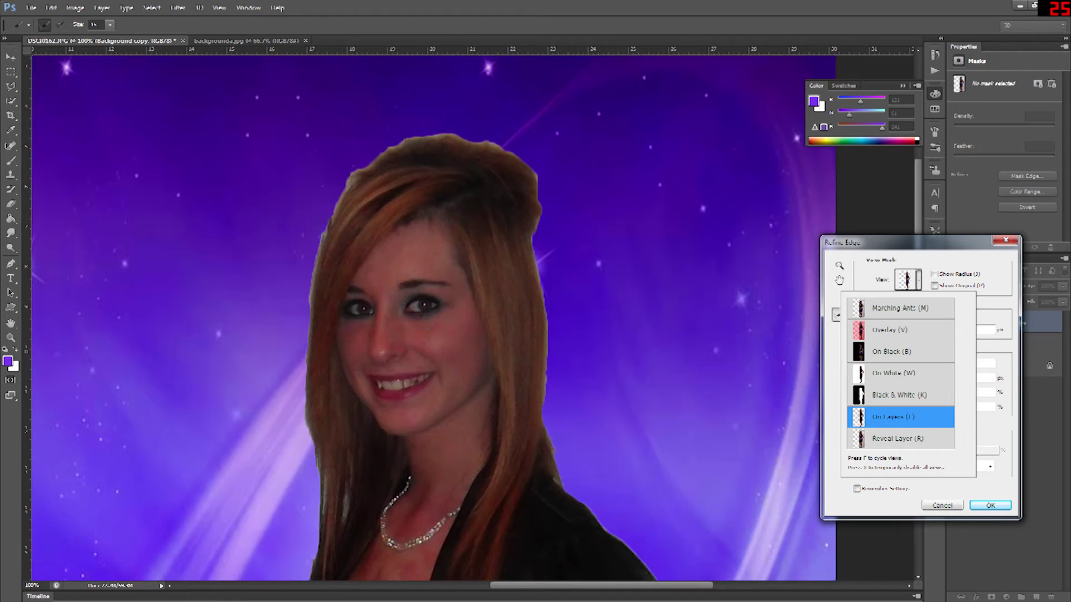
key(r)
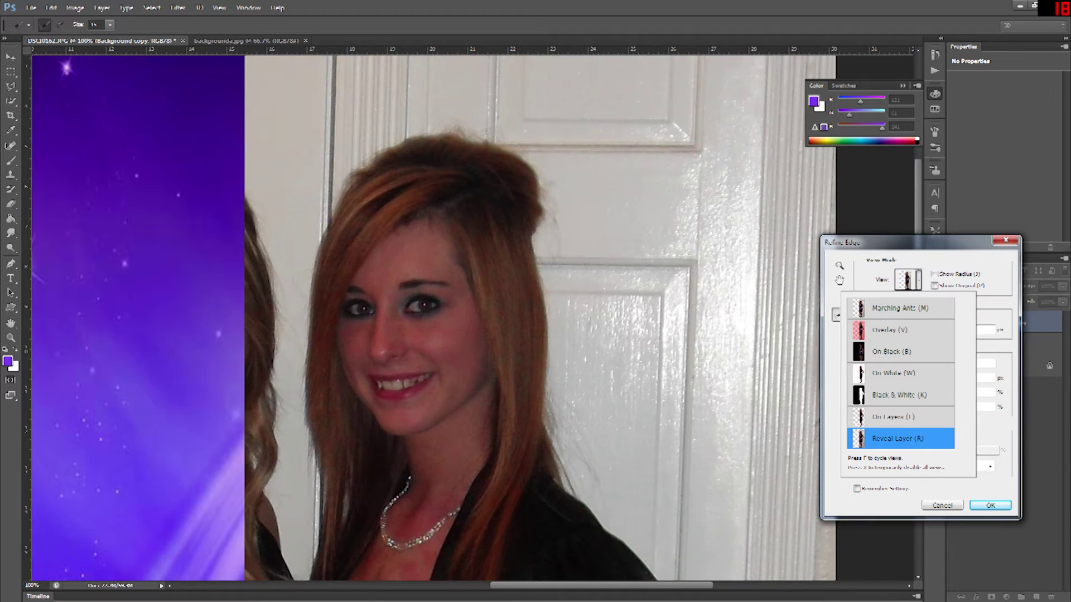
key(l)
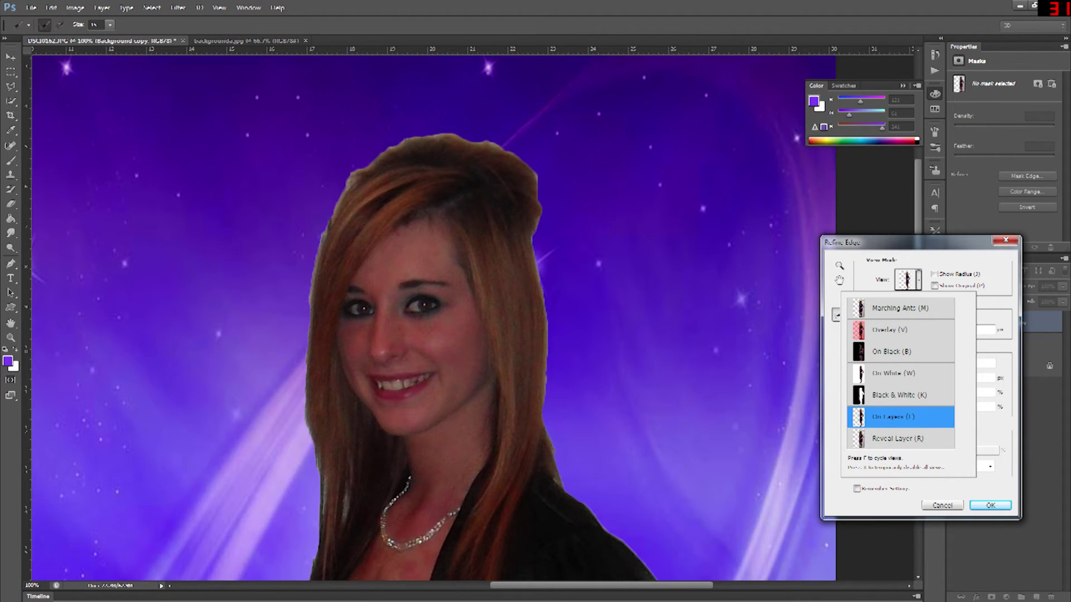
key(Return)
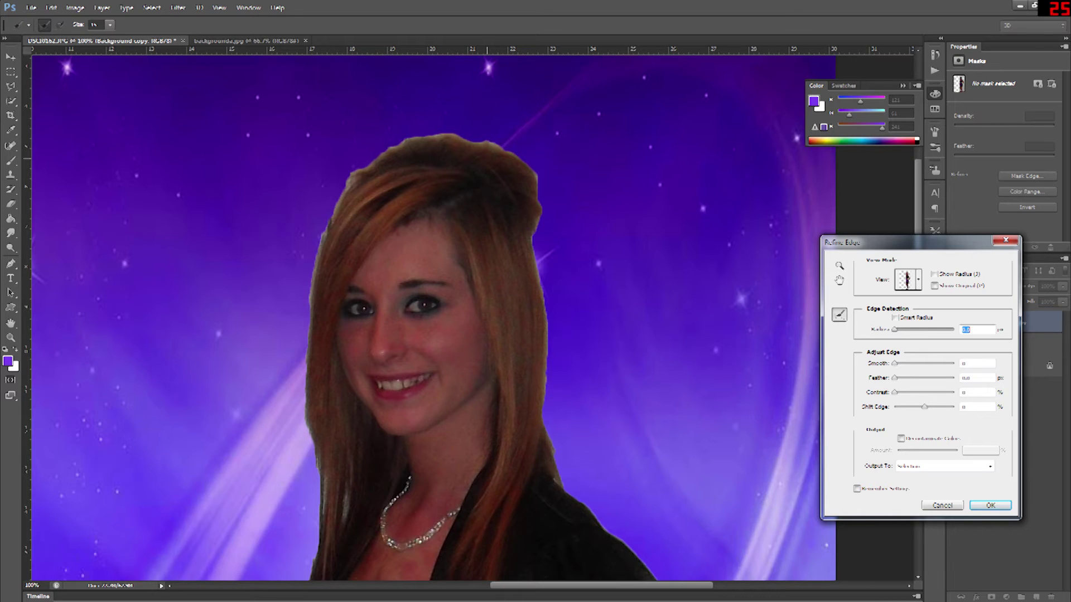
Zoom in and paint Refine Radius along the right edge of the hair to remove the white halo
key(ctrl+plus)
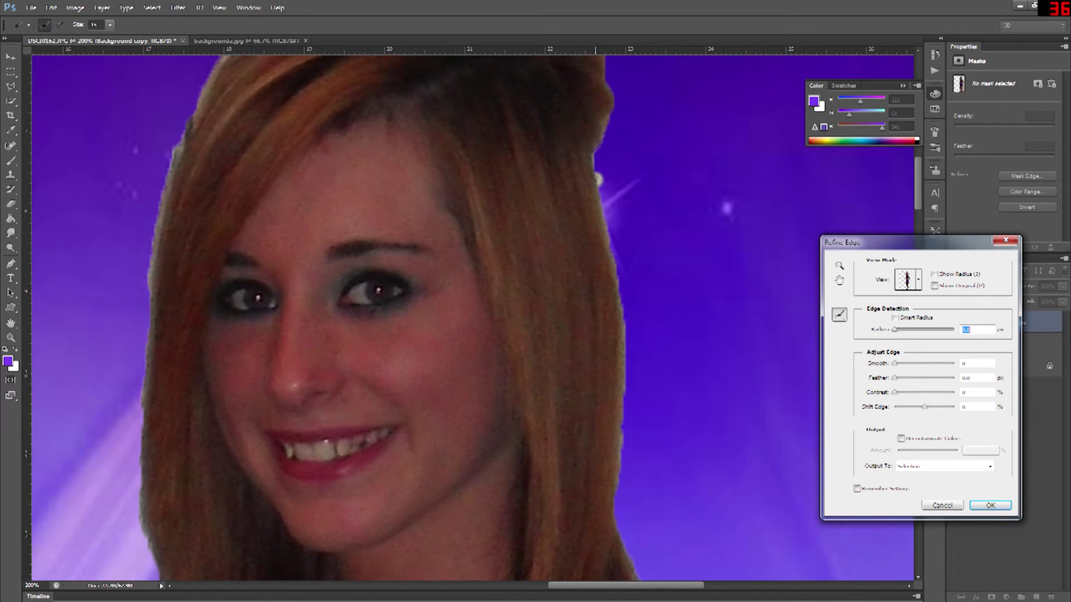
mouse_move(619, 276)
mouse_down()
mouse_move(632, 334)
mouse_move(622, 507)
mouse_up()
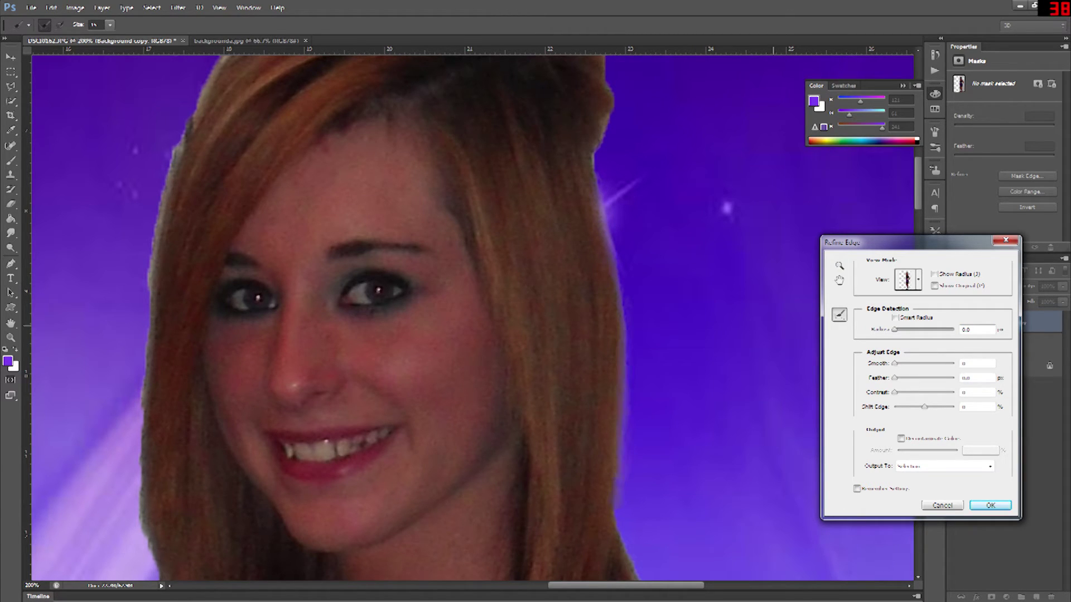
drag(893, 242, 949, 237)
scroll(474, 318, down, 20)
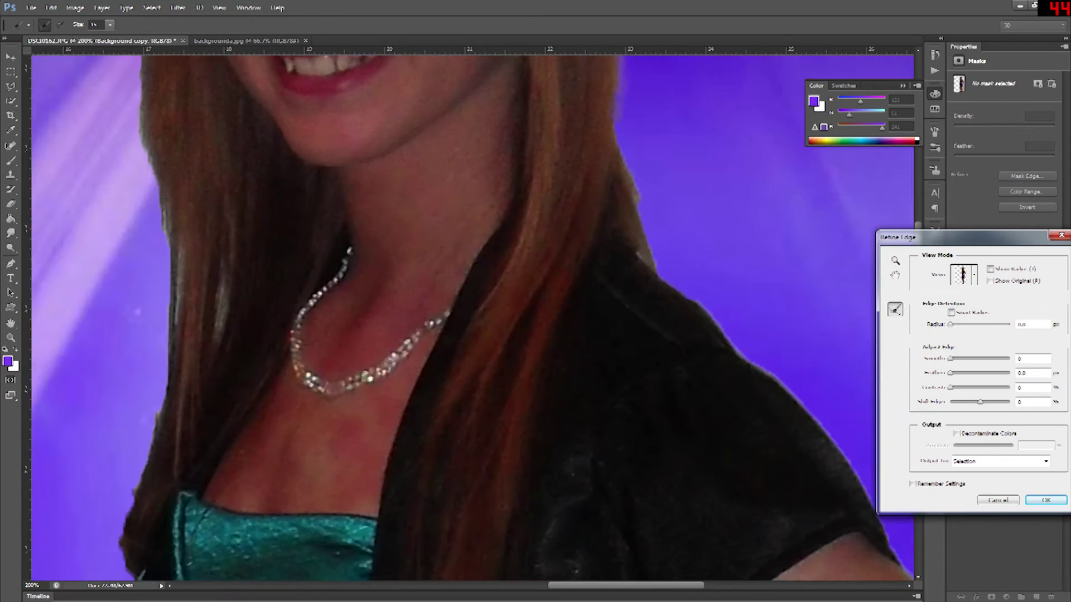
scroll(469, 318, down, 10)
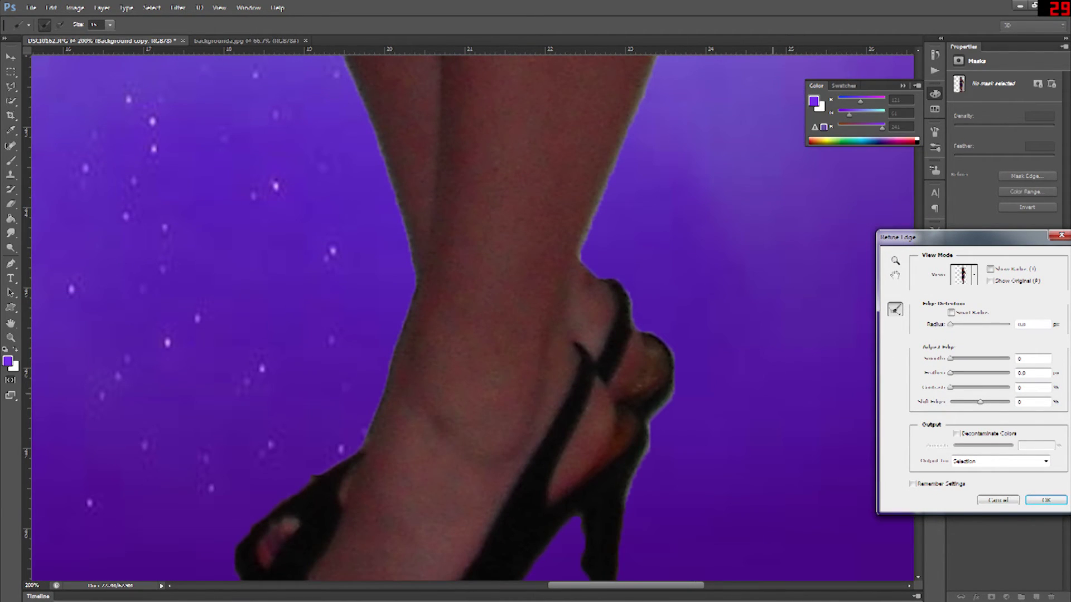
Refine the edges along the ankle, heel and right side of the shoe
drag(615, 170, 583, 265)
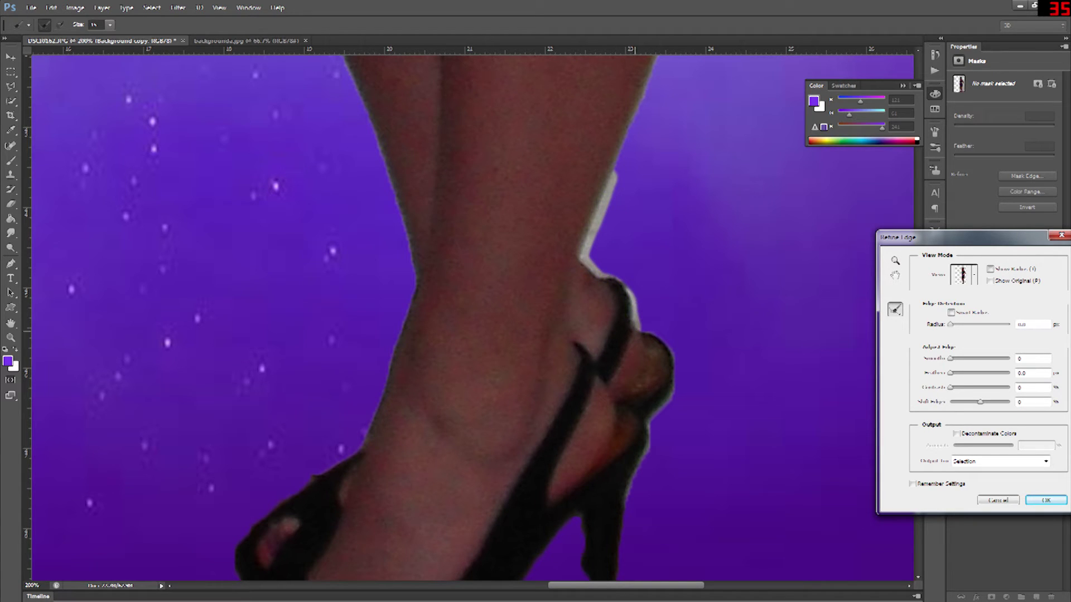
drag(653, 333, 678, 361)
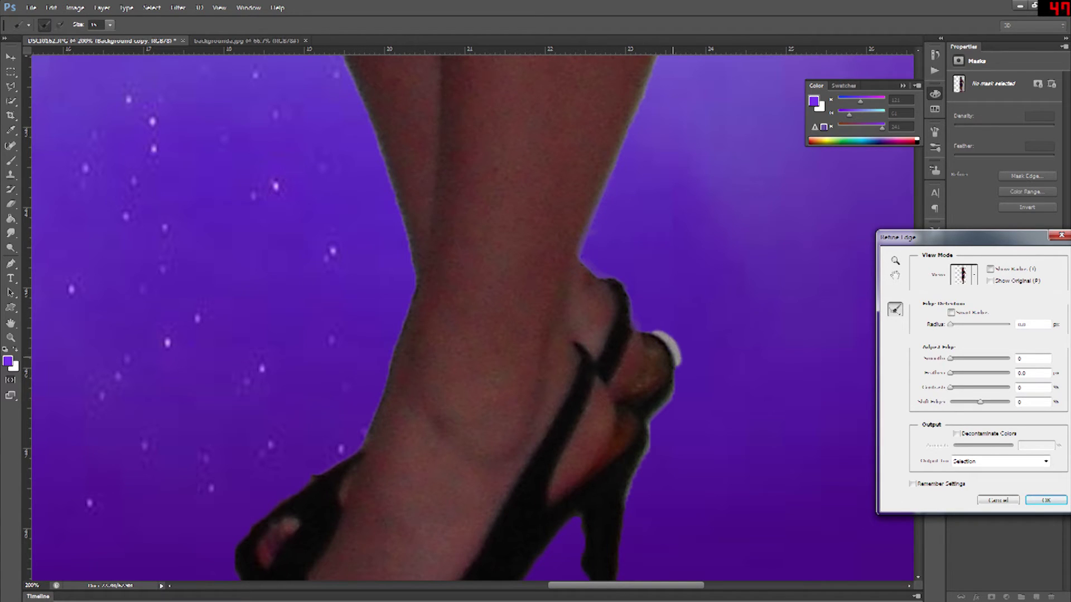
drag(649, 446, 628, 502)
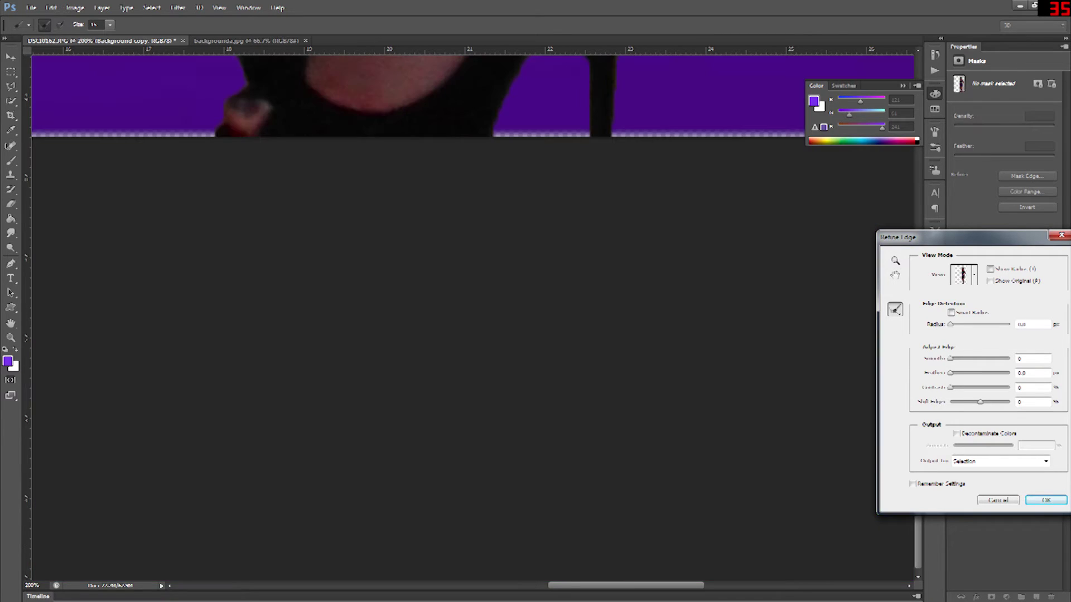
scroll(472, 212, up, 4)
mouse_move(616, 362)
mouse_down()
mouse_move(630, 217)
mouse_move(673, 92)
mouse_move(670, 53)
mouse_up()
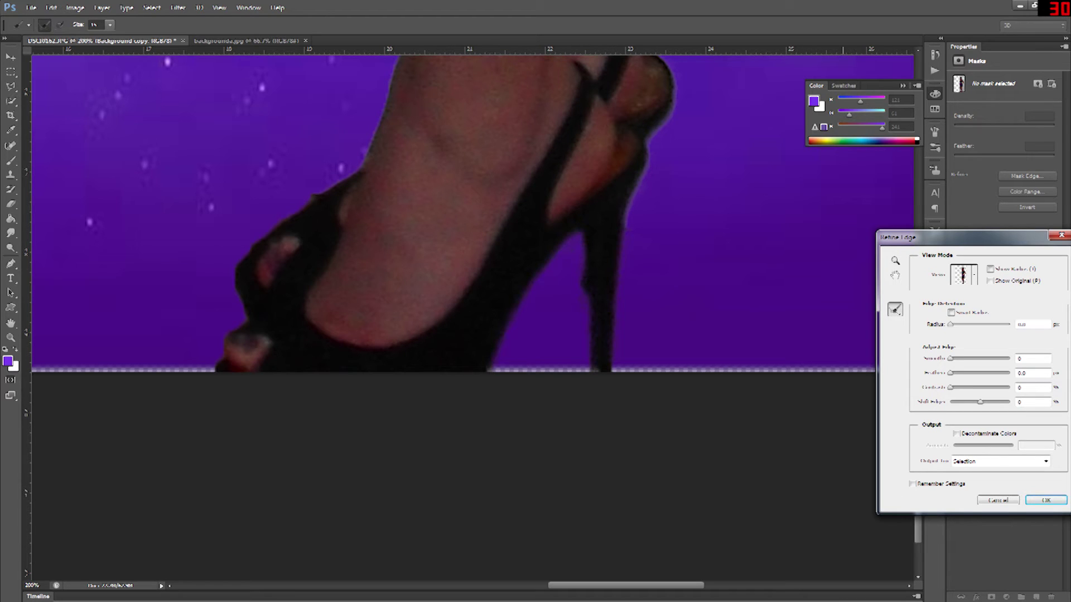
drag(970, 236, 789, 259)
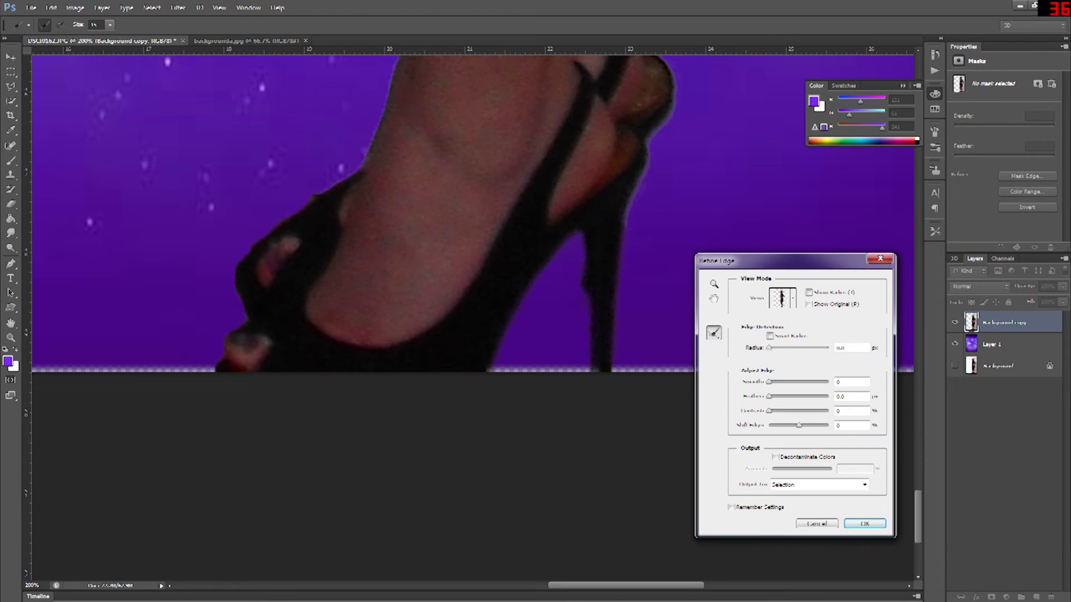
Confirm the edge refinement and zoom out to see the legs and shoes
key(Return)
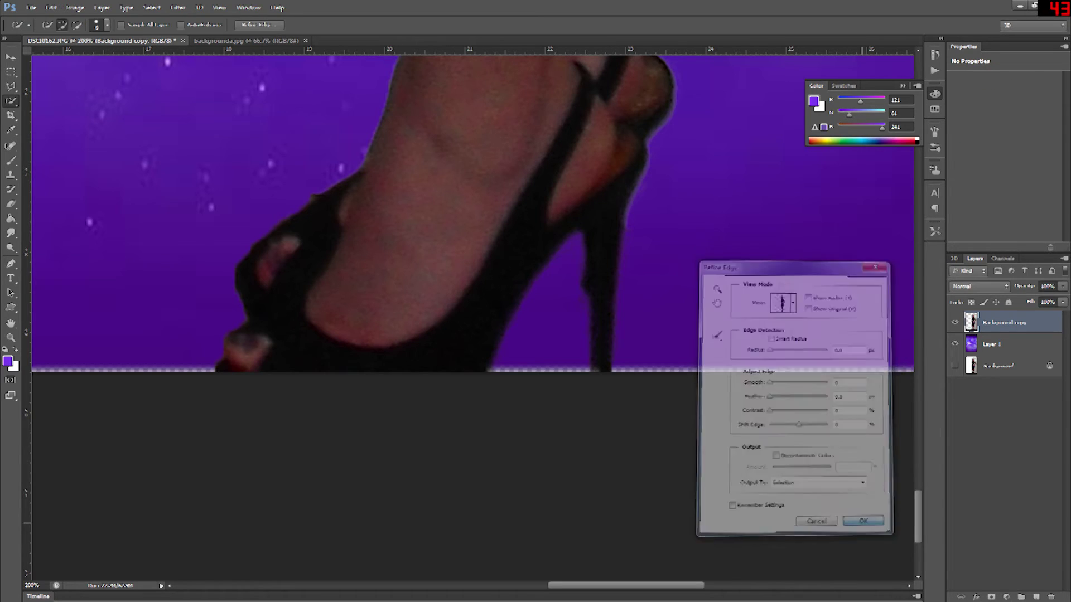
key(ctrl+minus)
key(ctrl+minus)
key(ctrl+minus)
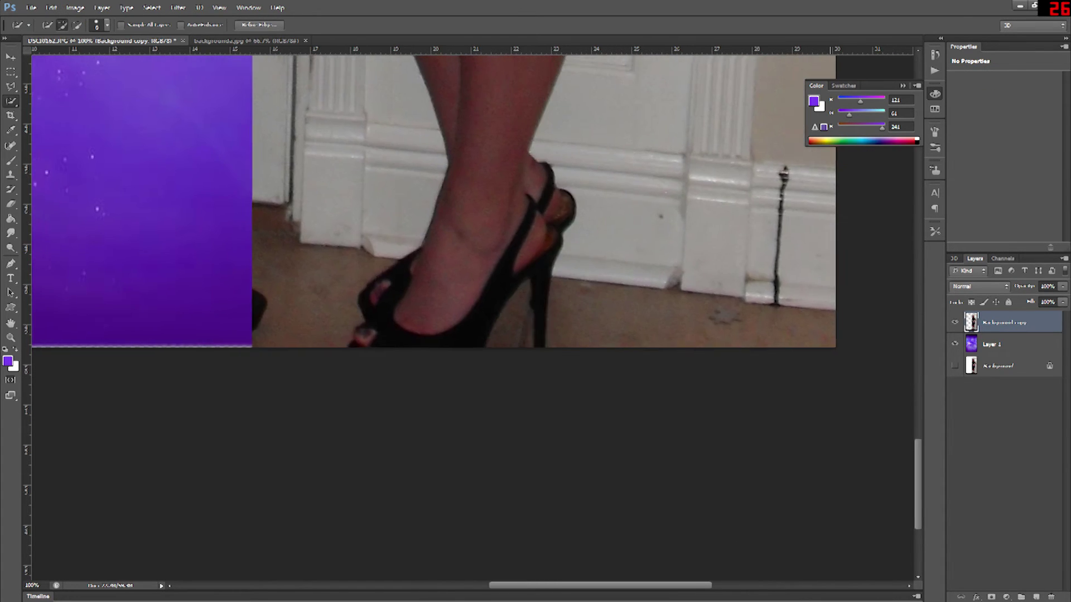
scroll(356, 318, up, 10)
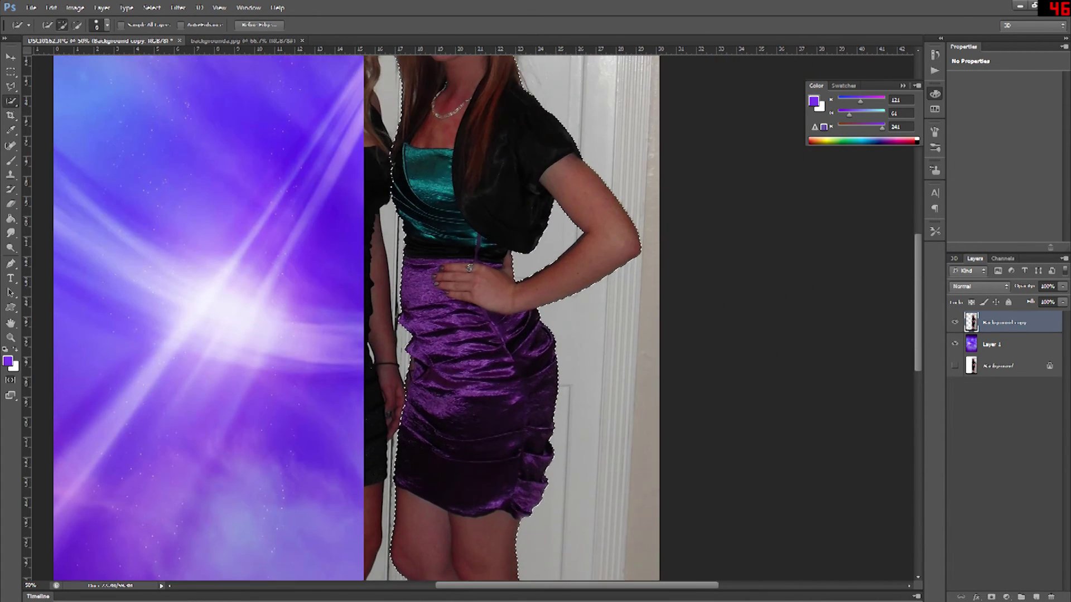
scroll(357, 318, down, 10)
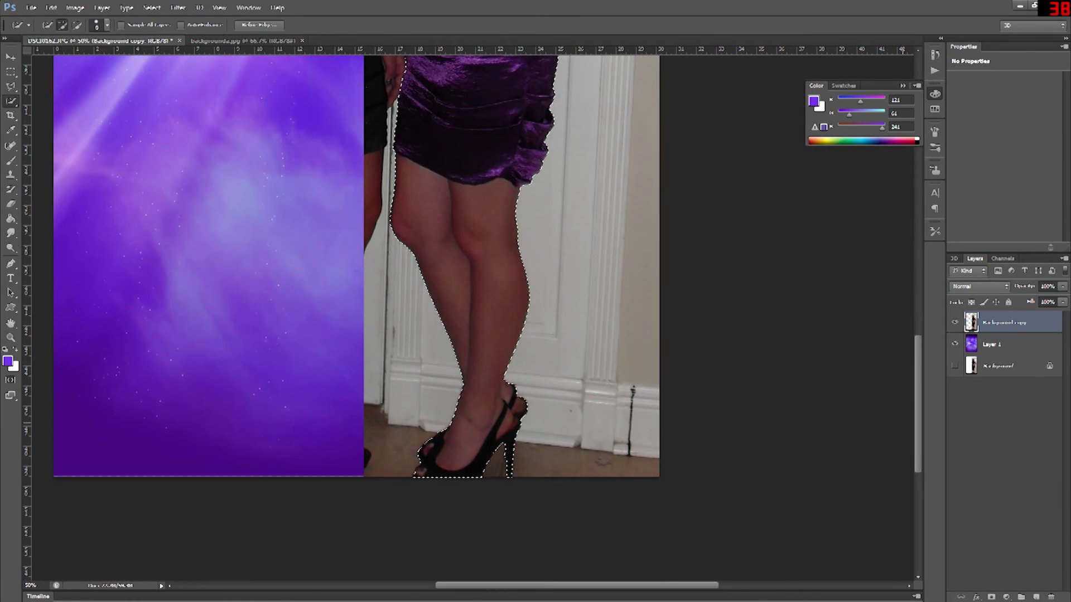
key(ctrl+minus)
Select Layer 1 and refine the edge along the top of the girl's shoulder
click(992, 345)
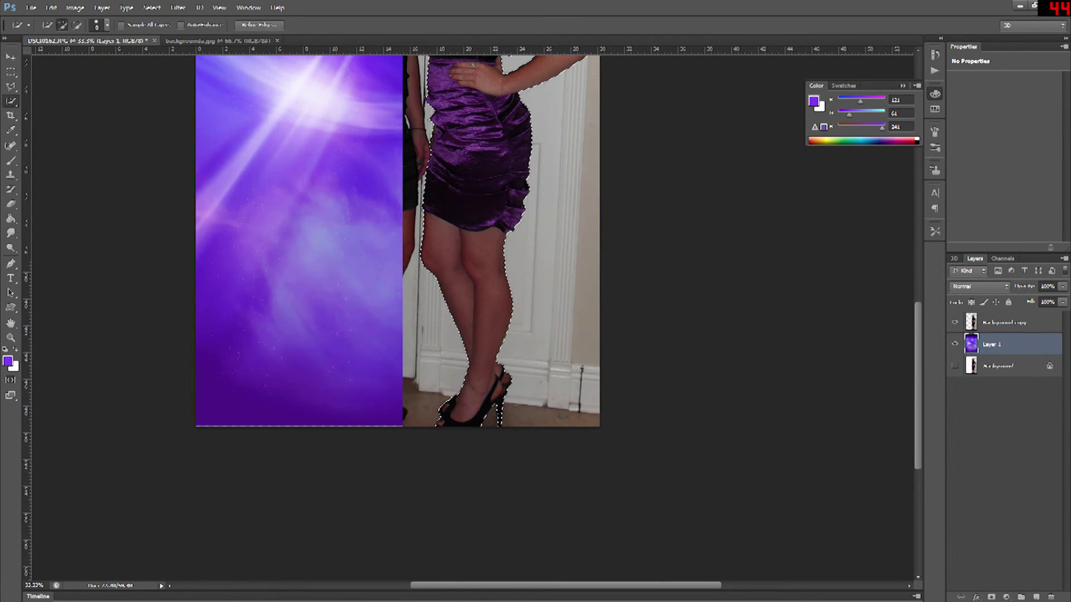
scroll(356, 318, up, 5)
key(ctrl+minus)
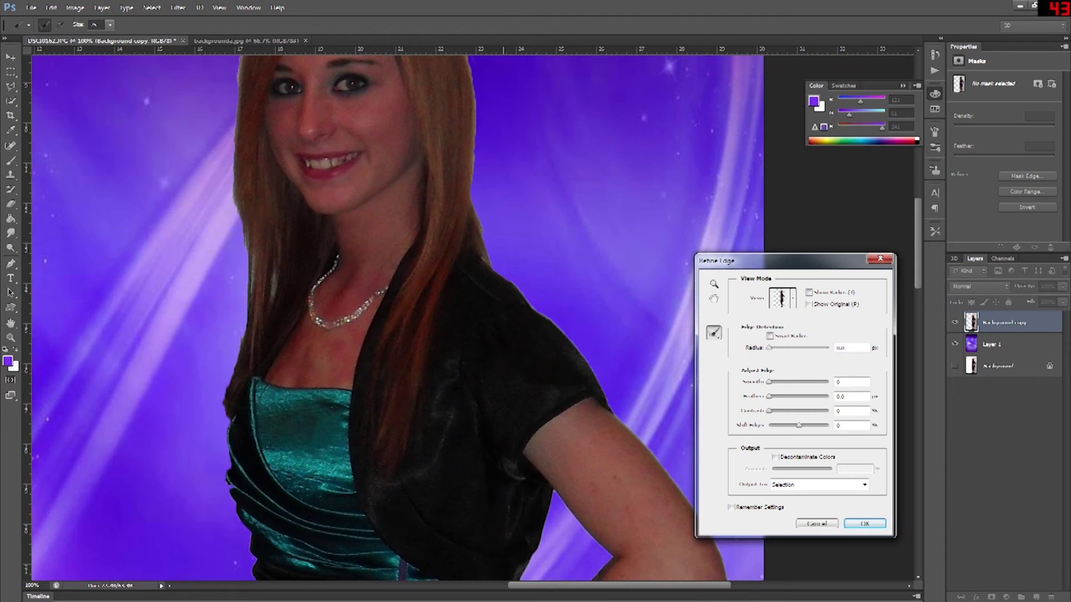
mouse_move(502, 273)
mouse_down()
mouse_move(563, 331)
mouse_move(681, 490)
mouse_up()
drag(539, 311, 560, 329)
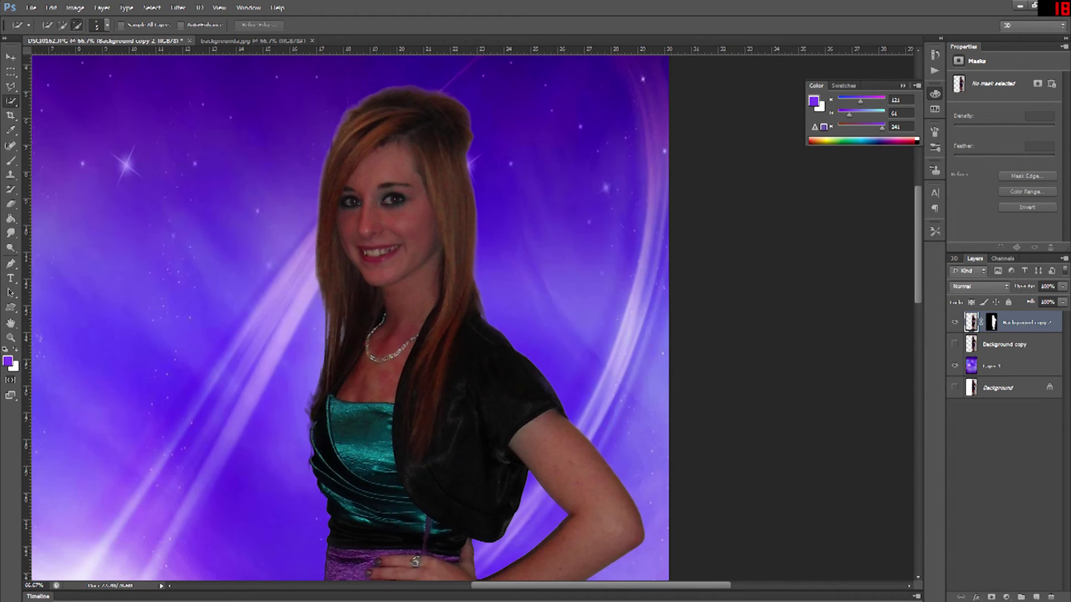
key(ctrl+z)
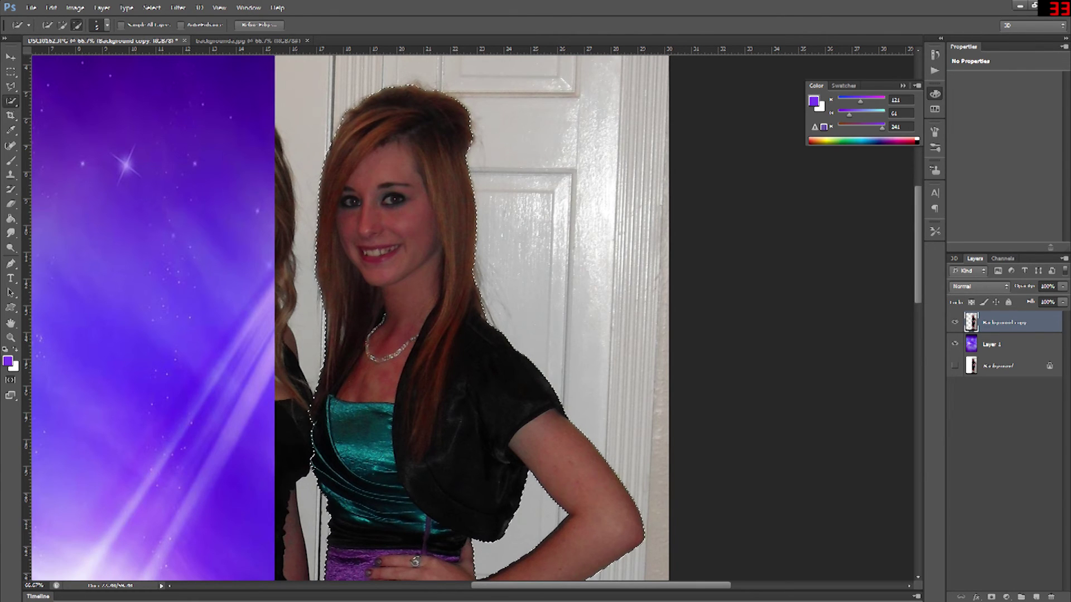
Reopen Refine Edge and set Radius 4, Smooth 3, Feather 1.0 and Shift Edge 30
click(259, 25)
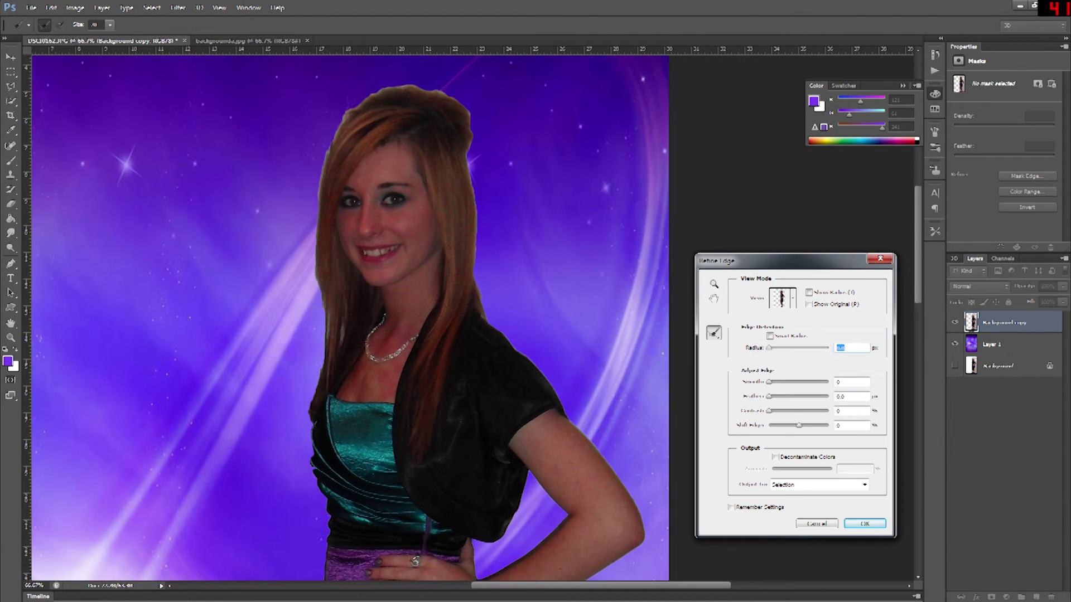
text(4)
click(852, 382)
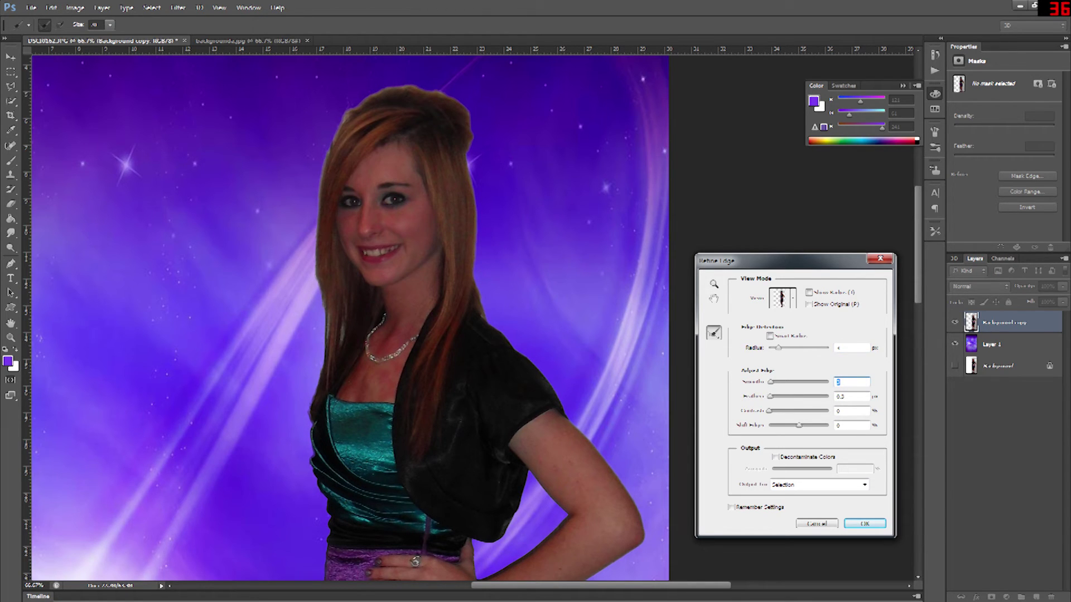
key(Tab)
key(Tab)
key(Tab)
key(shift+Up)
key(shift+Up)
key(shift+Up)
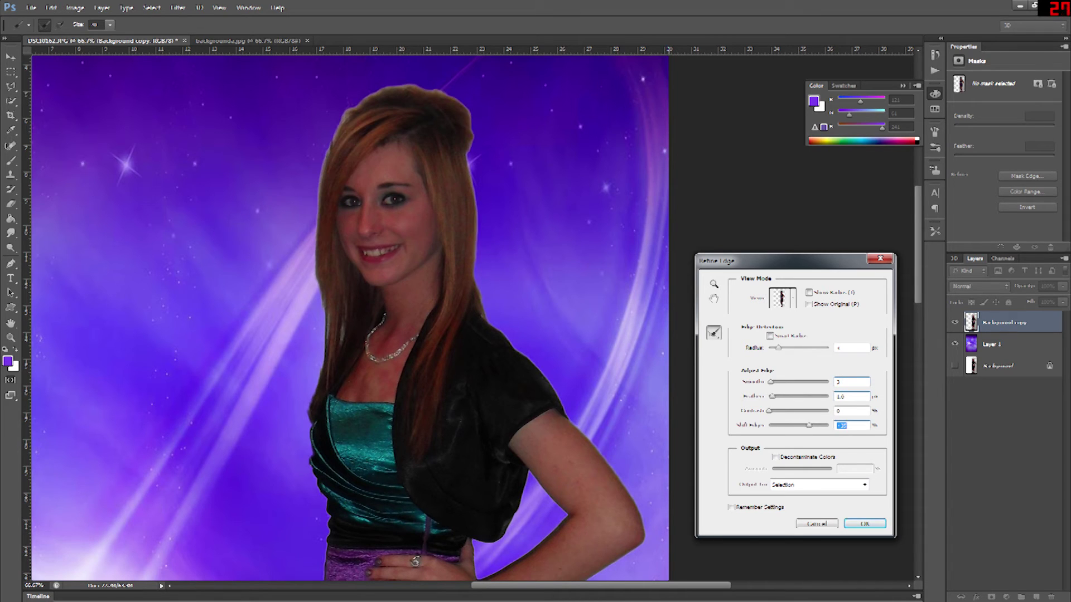
key(shift+Down)
key(shift+Down)
key(shift+Down)
key(shift+Down)
key(shift+Down)
key(shift+Down)
key(shift+Down)
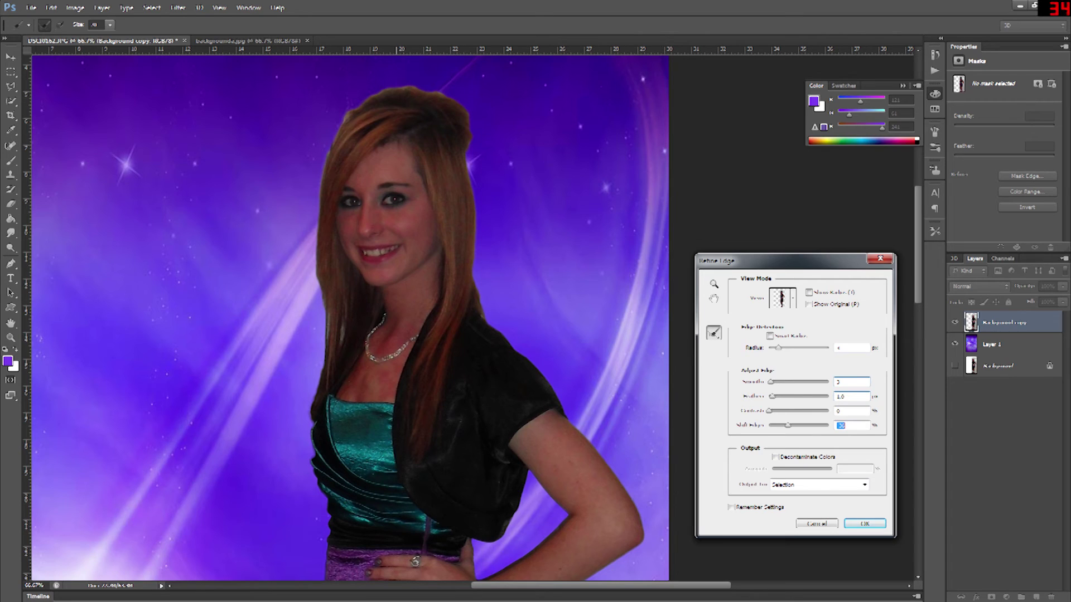
key(Tab)
Paint Refine Radius across the top and down the left side of the hair
mouse_move(394, 89)
mouse_down()
mouse_move(462, 103)
mouse_move(477, 279)
mouse_up()
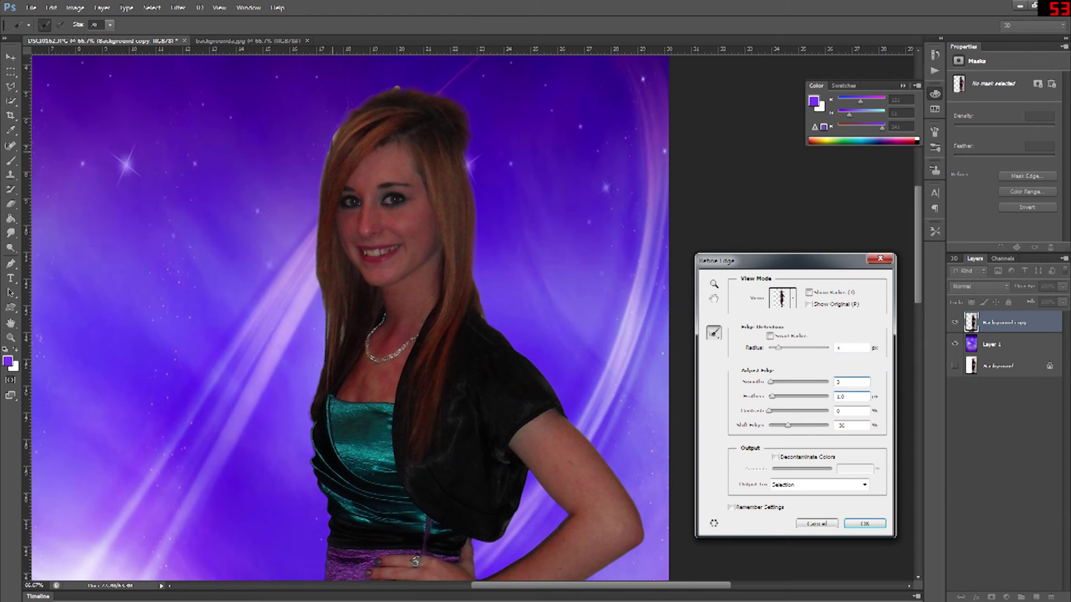
mouse_move(325, 177)
mouse_down()
mouse_move(314, 261)
mouse_move(325, 352)
mouse_up()
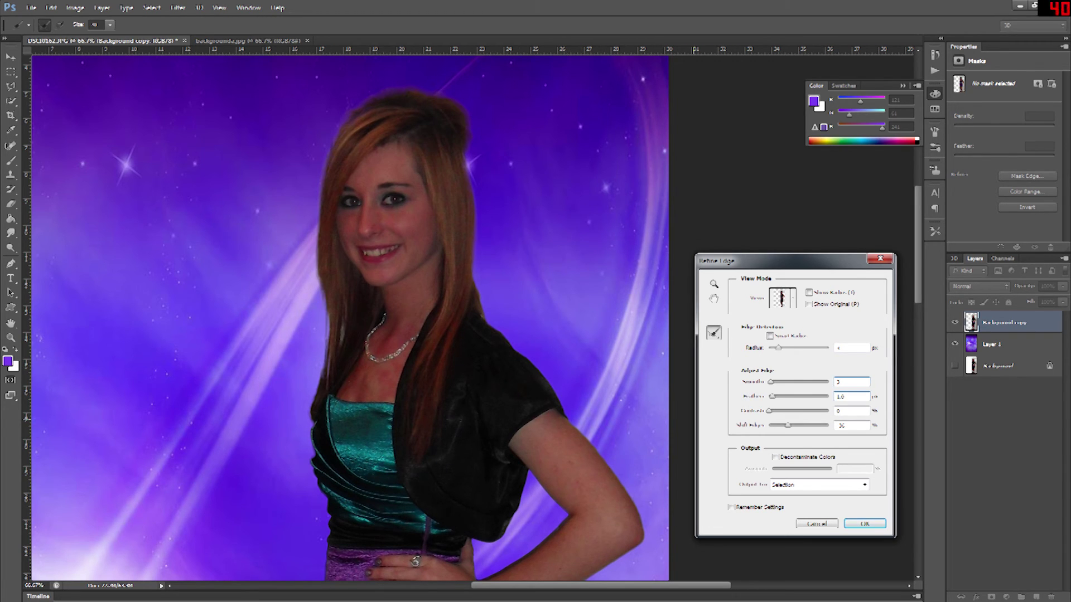
key(ctrl+plus)
key(ctrl+plus)
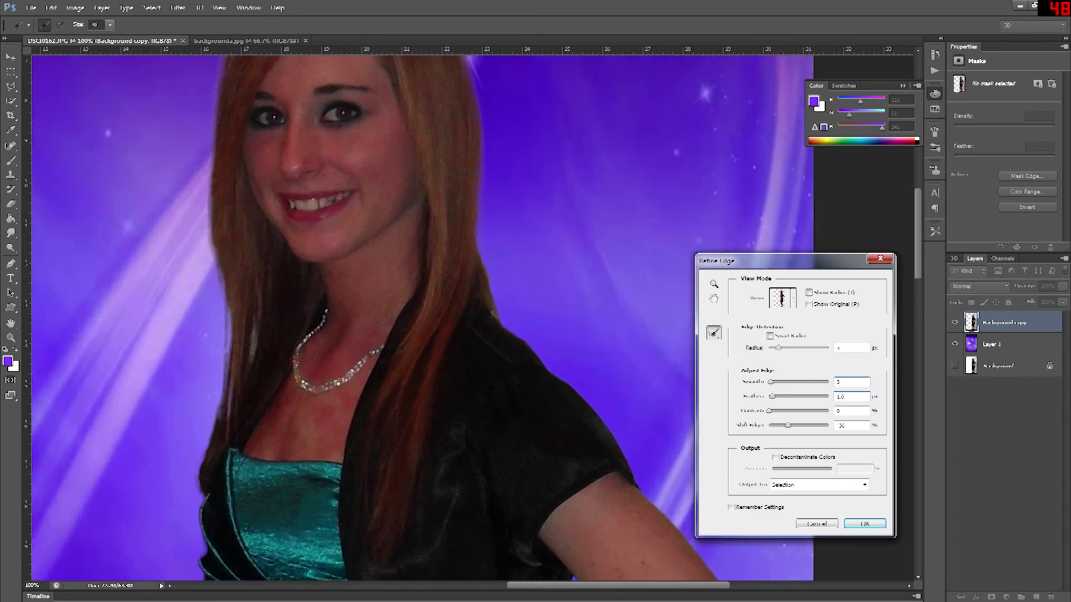
Adjust Shift Edge to 42 and Contrast to about 34 on the hair edge, then apply
scroll(473, 318, up, 15)
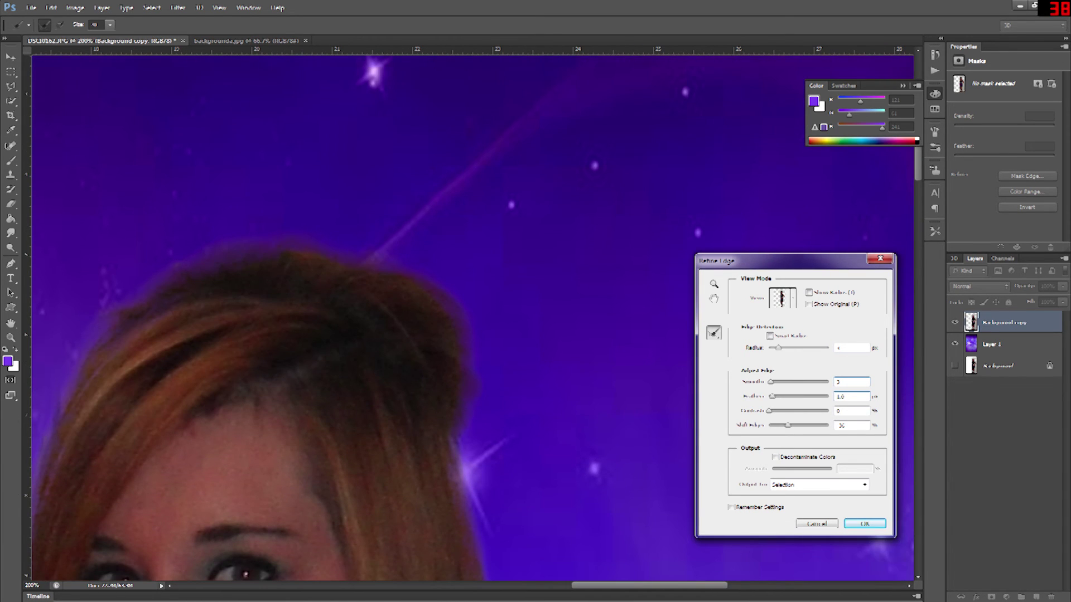
drag(787, 425, 769, 425)
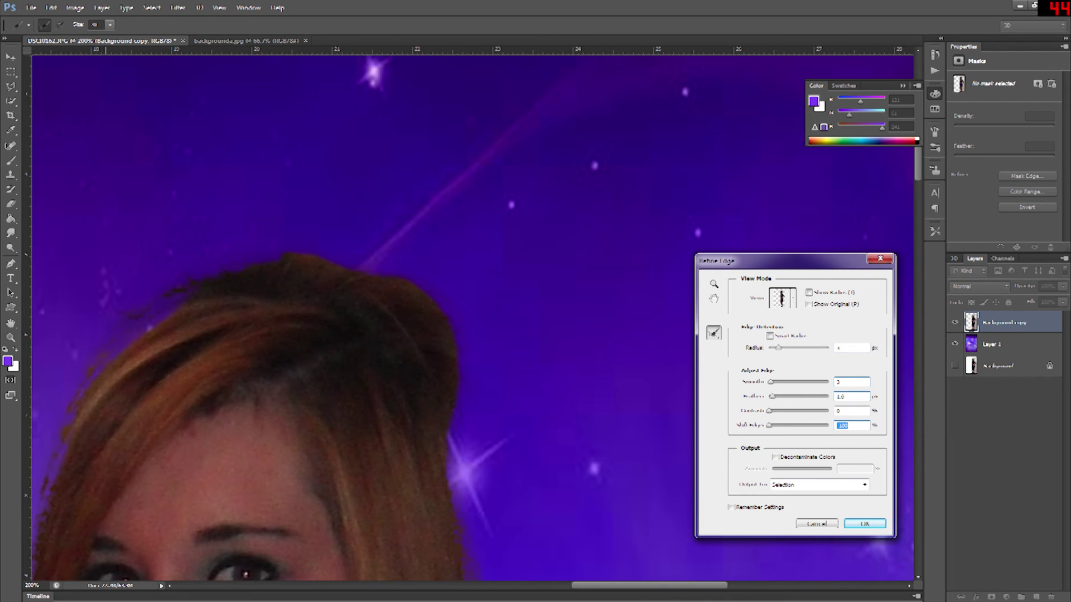
scroll(473, 318, left, 5)
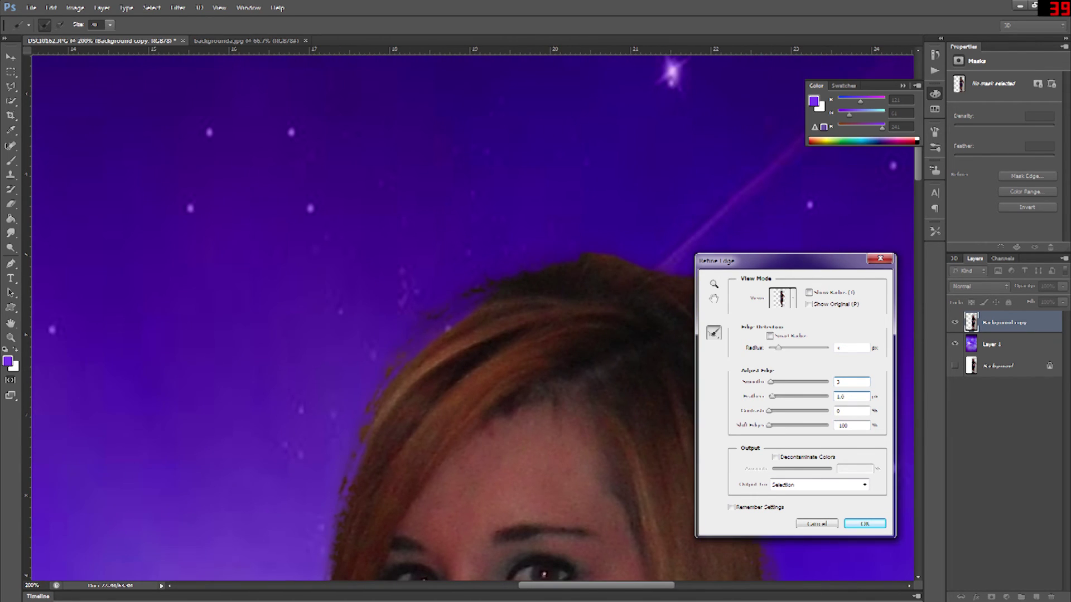
drag(769, 426, 792, 425)
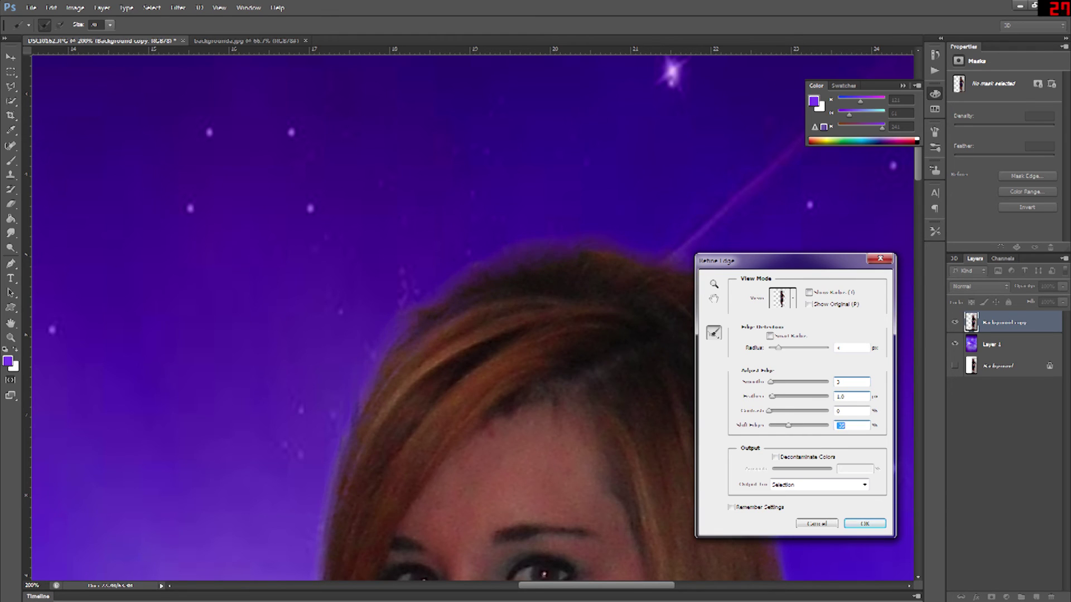
drag(769, 411, 787, 425)
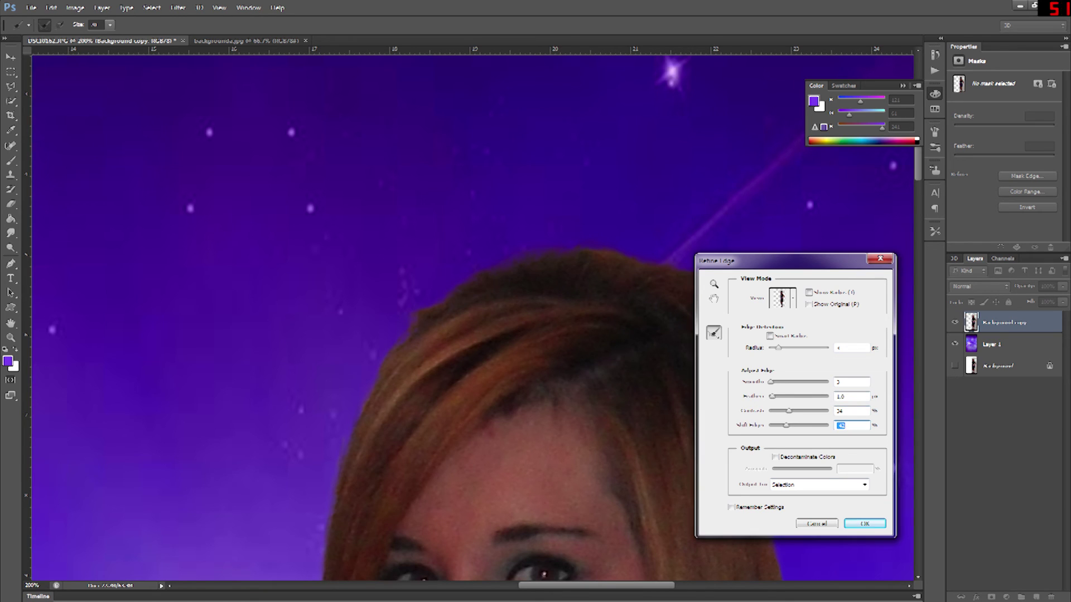
key(Return)
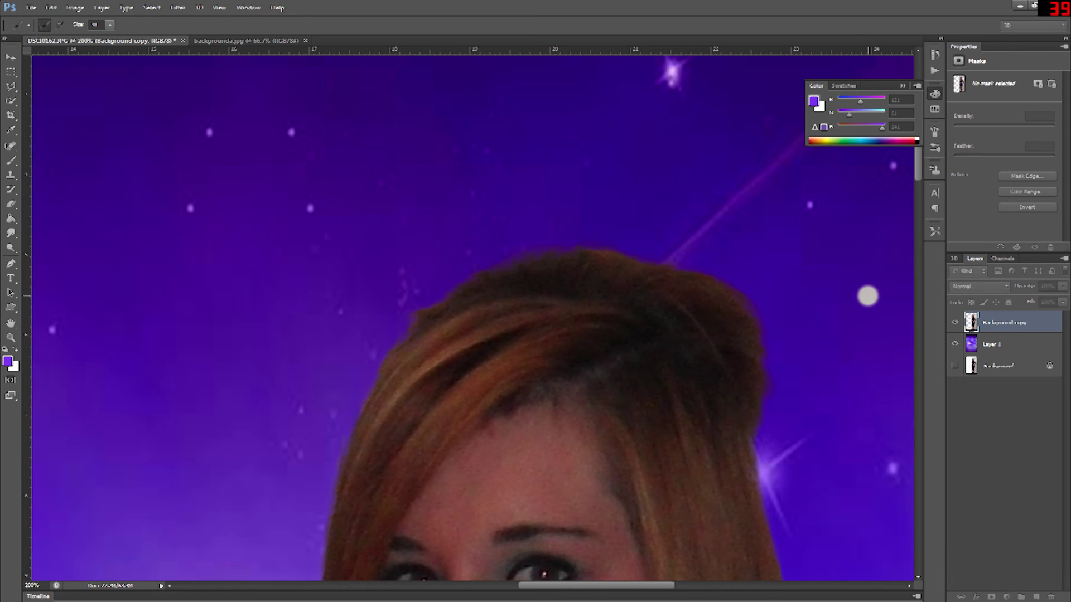
Zoom out to the whole image and add a layer mask hiding the room behind the girl
scroll(868, 296, down, 5)
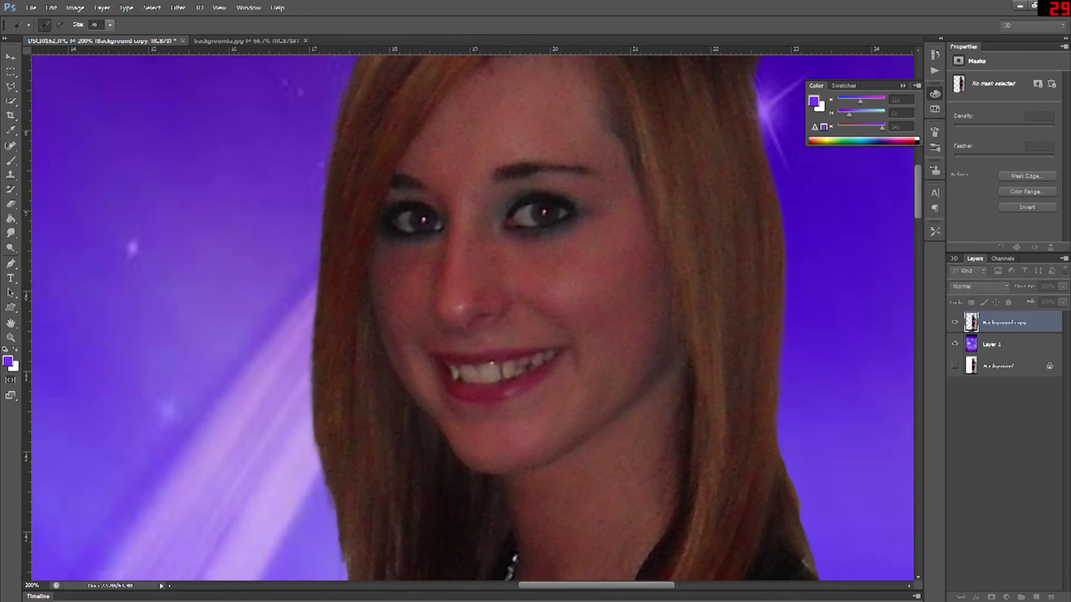
key(ctrl+minus)
key(ctrl+minus)
key(ctrl+minus)
key(ctrl+minus)
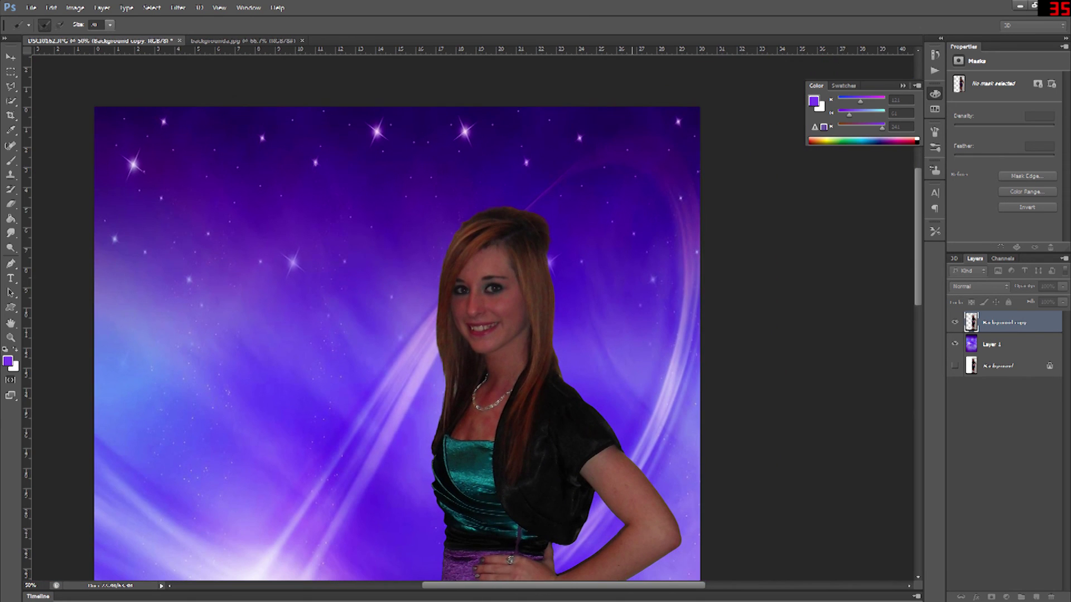
scroll(396, 343, down, 2)
key(ctrl+minus)
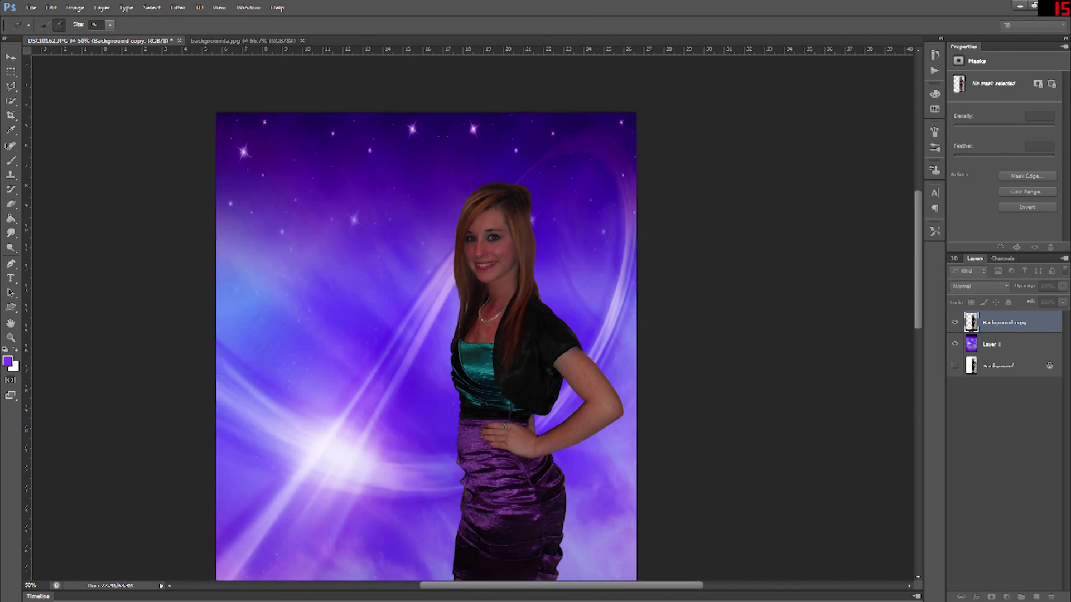
scroll(429, 318, down, 3)
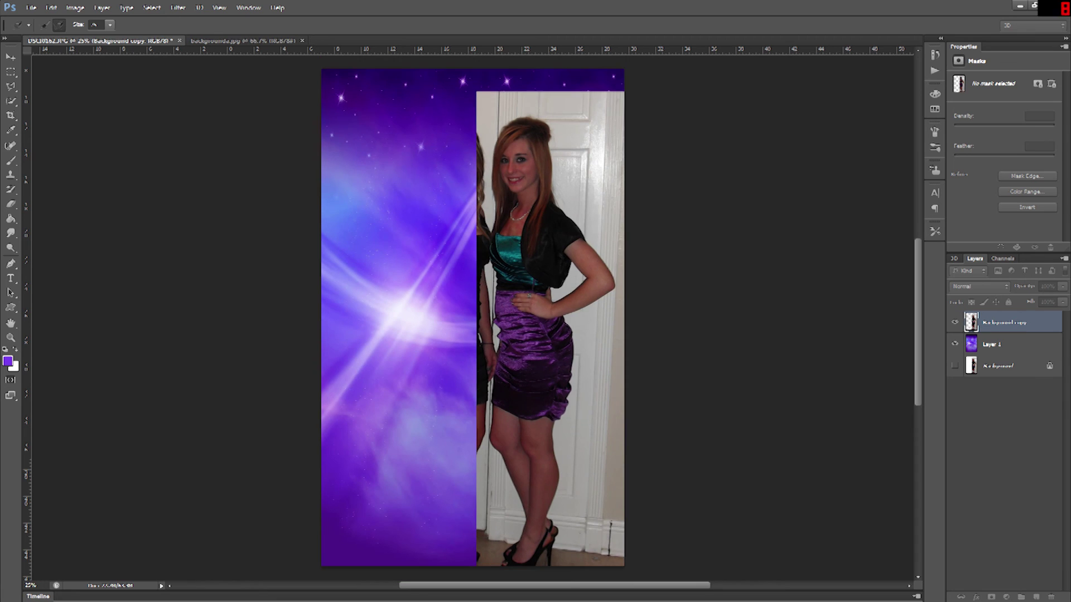
right_click(575, 199)
click(608, 219)
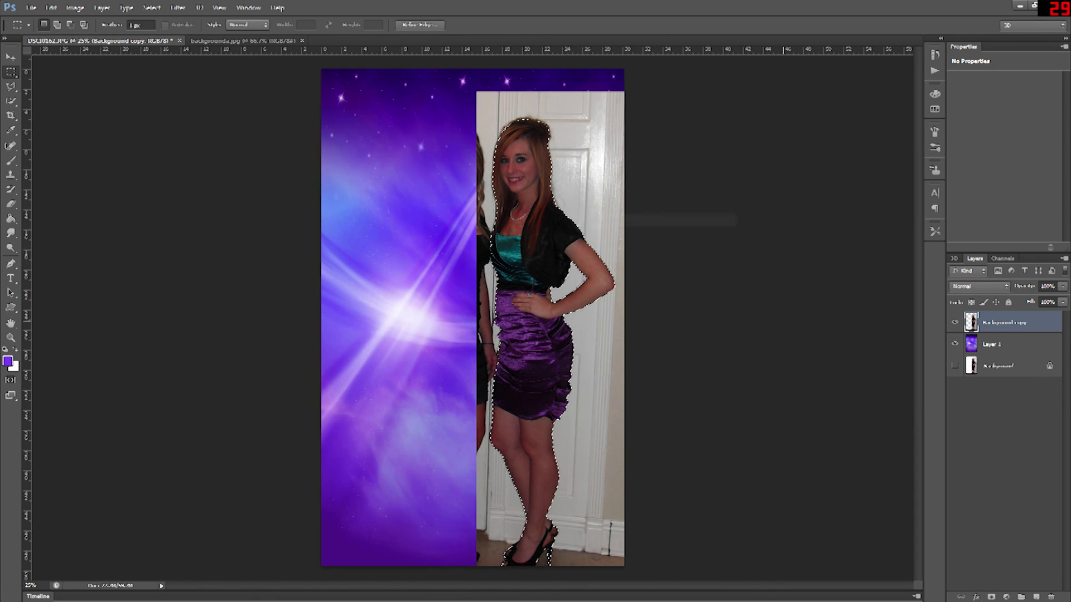
click(991, 597)
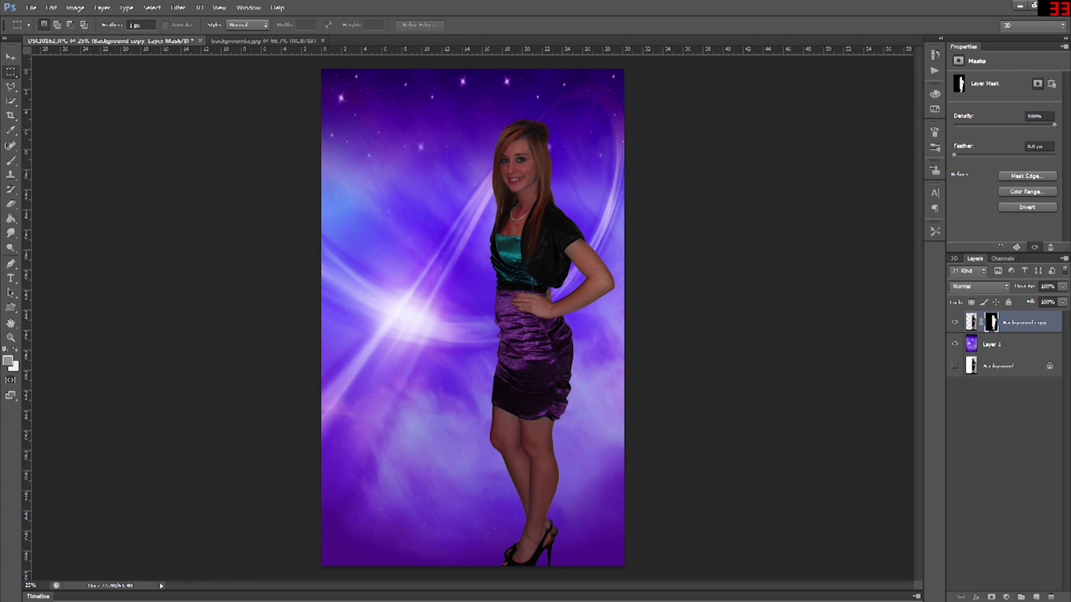
With the Move tool, zoom in on the dress to check the cutout, then zoom back out
click(11, 57)
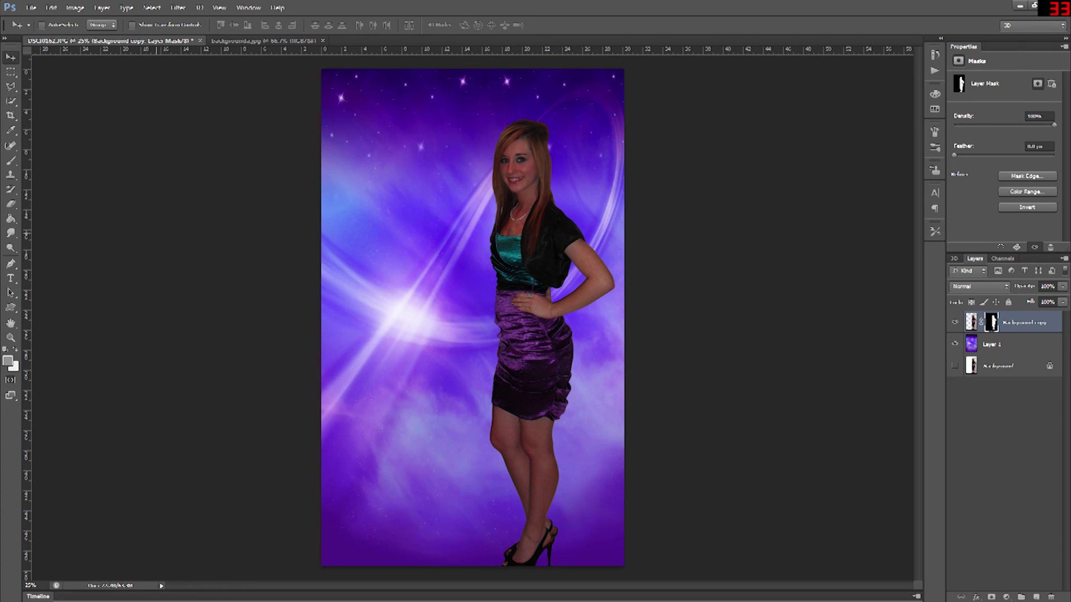
key(ctrl+plus)
key(ctrl+plus)
key(ctrl+plus)
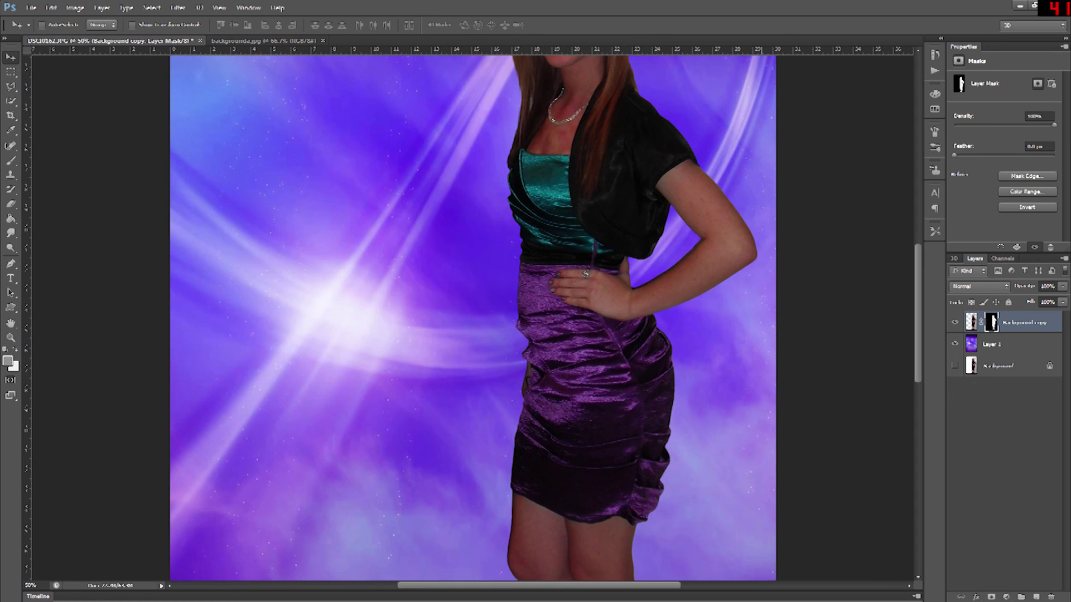
scroll(473, 318, up, 10)
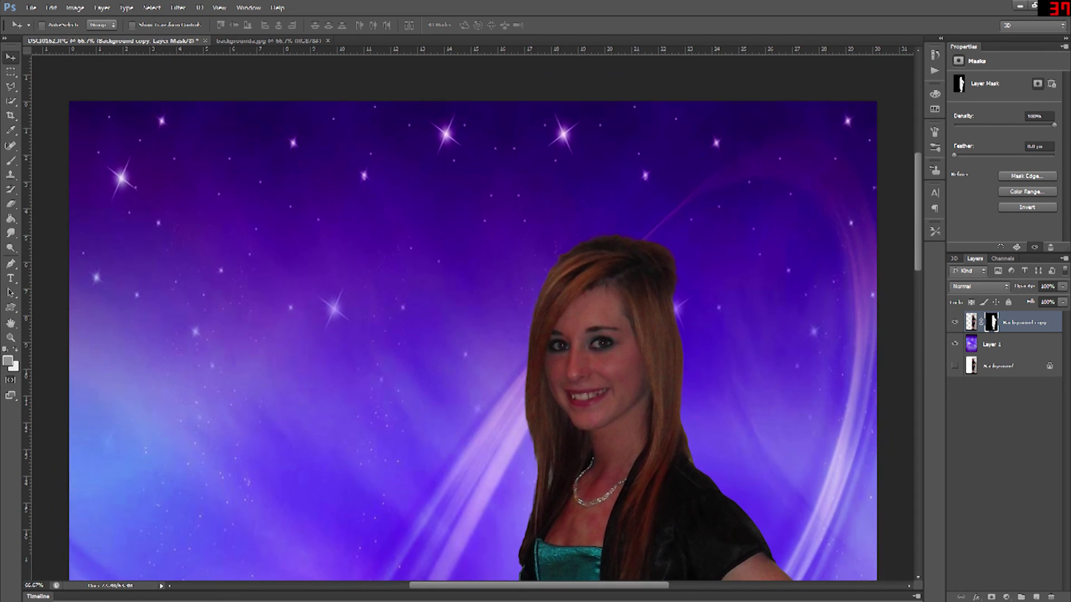
key(ctrl+minus)
key(ctrl+minus)
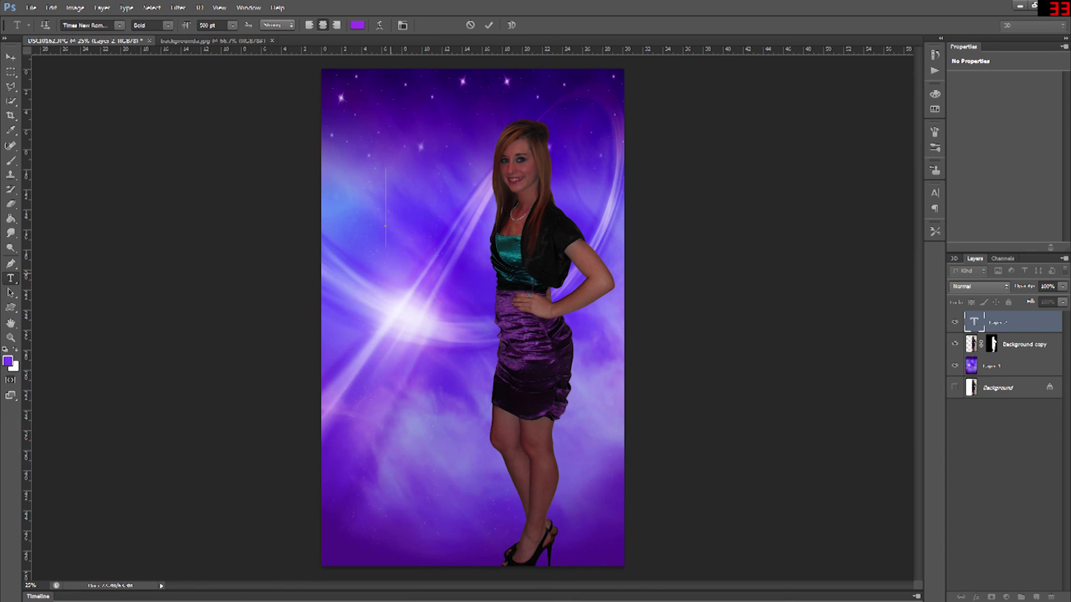
key(Return)
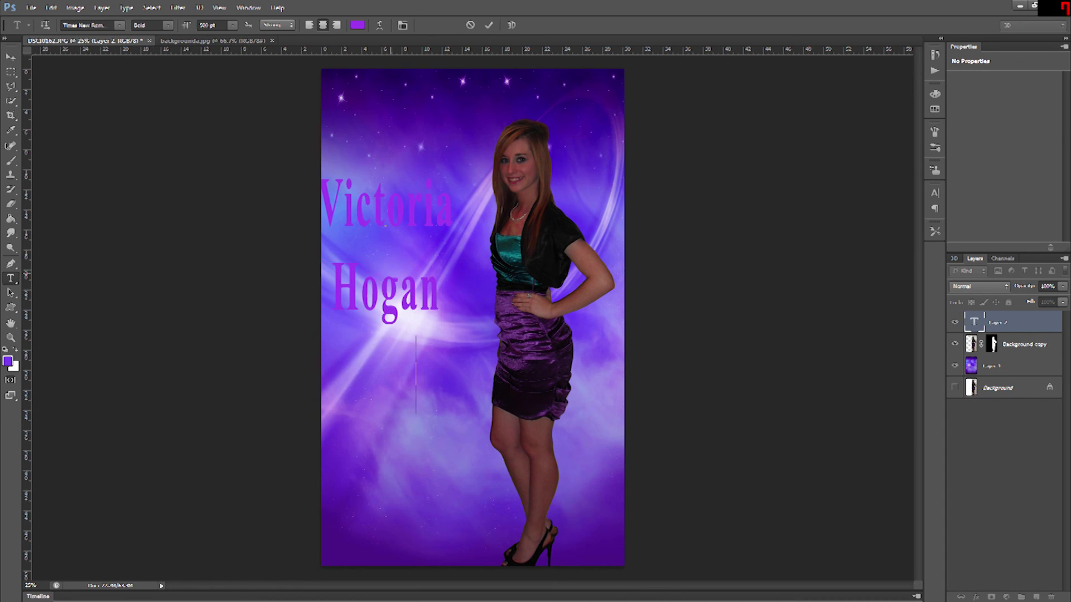
key(Return)
text(2013)
key(ctrl+Return)
key(v)
drag(399, 170, 411, 161)
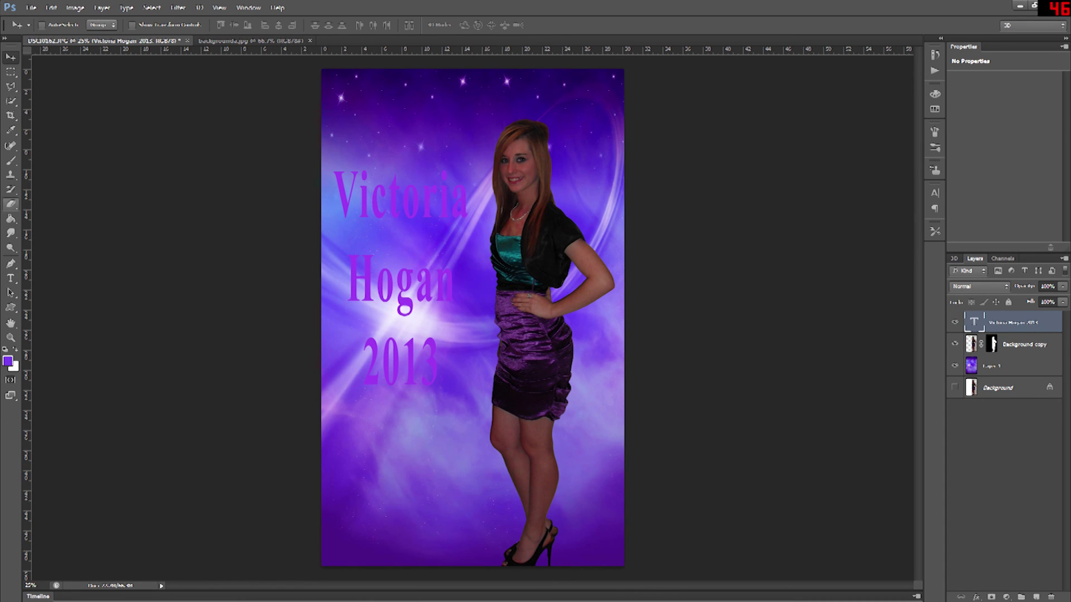
Recolour all of the name text purple
key(t)
click(400, 201)
key(ctrl+a)
key(F6)
key(F6)
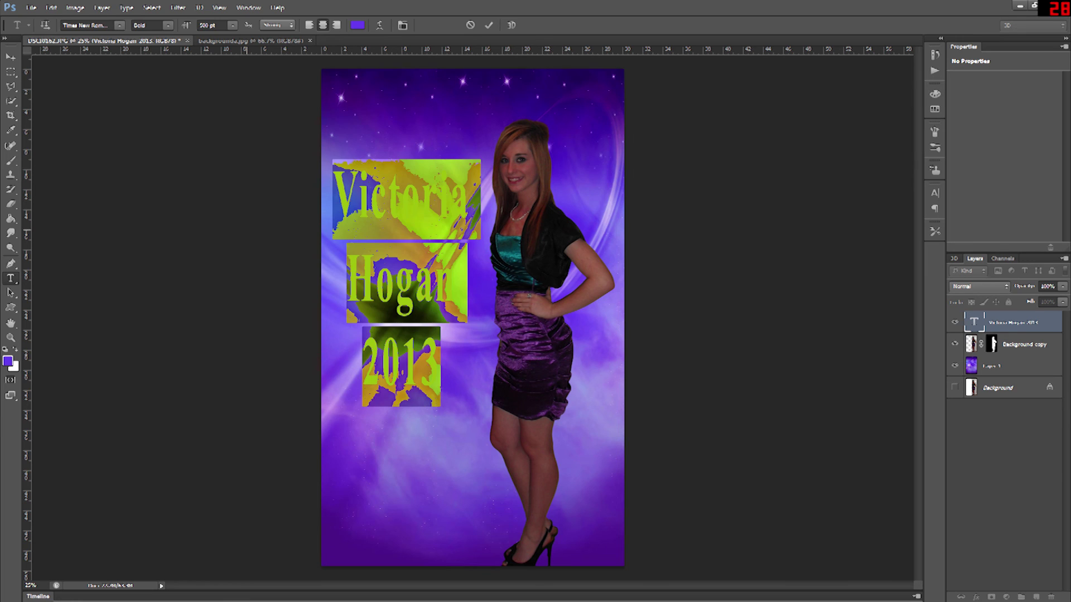
key(ctrl+Return)
Give the text layer a Satin effect and a dark-coloured Outer Glow
double_click(1021, 323)
click(614, 331)
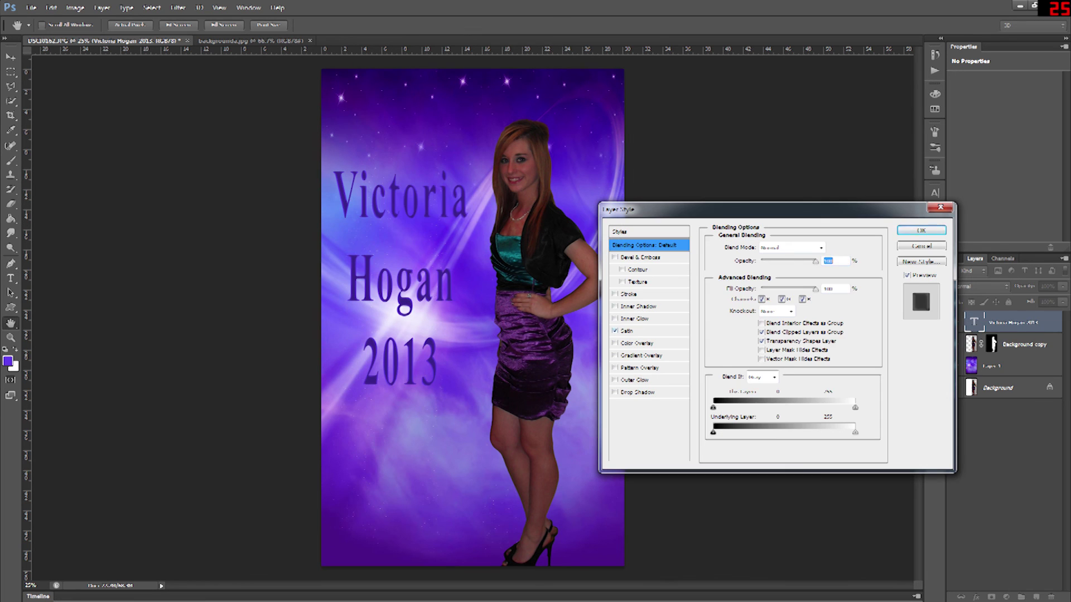
click(634, 380)
click(742, 287)
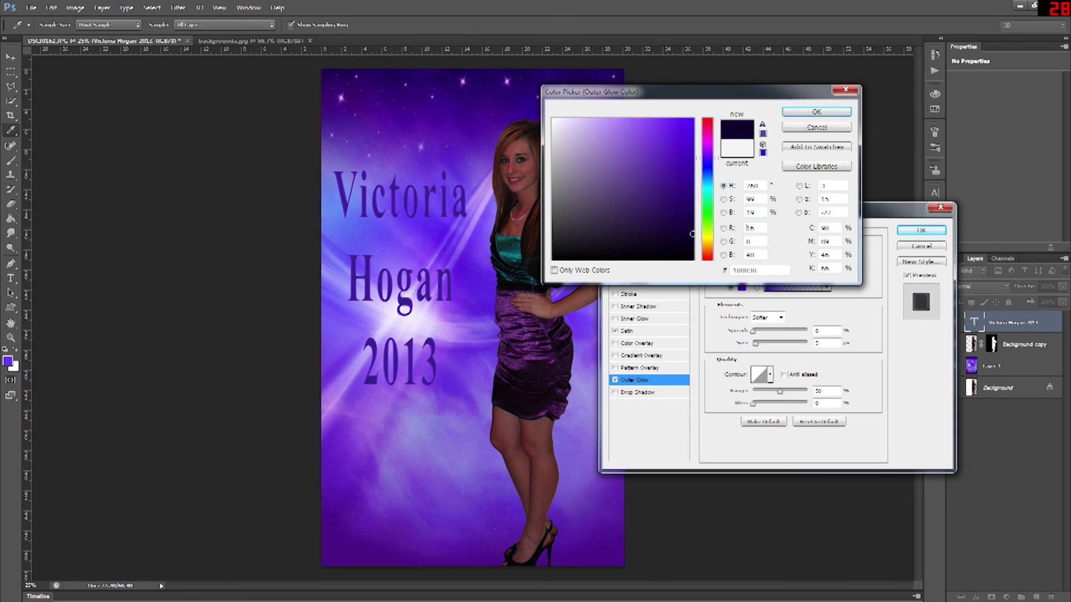
click(817, 111)
click(921, 230)
Extrude the text into 3D and aim the infinite light toward the viewer
click(560, 25)
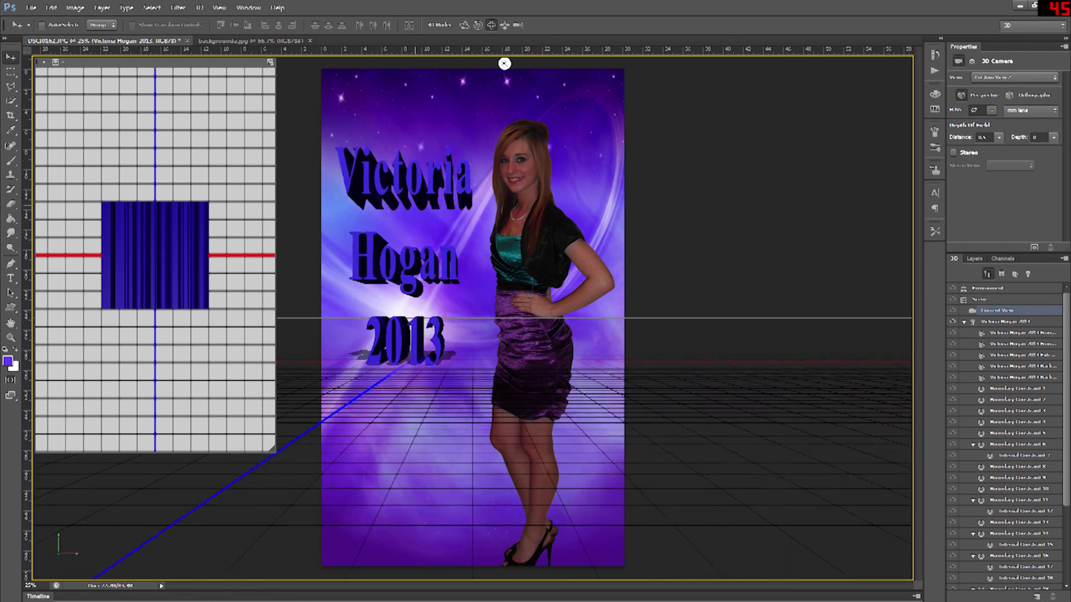
click(504, 63)
drag(504, 62, 440, 569)
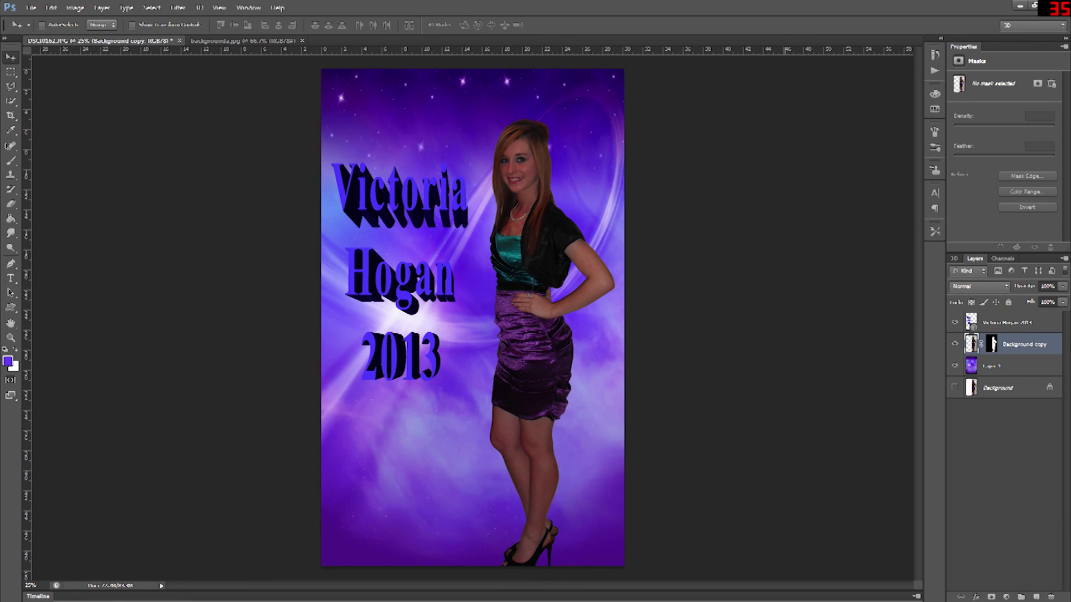